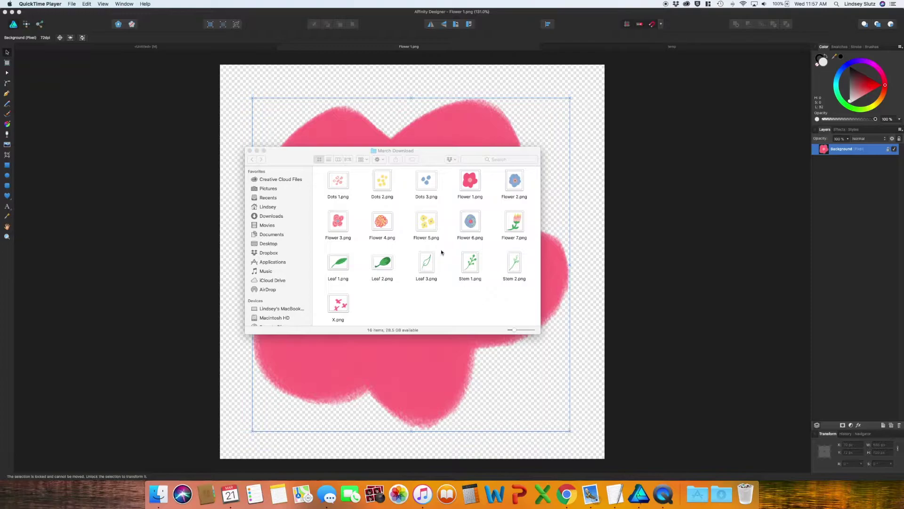
# Step: Bring the Finder window showing the March Download folder's flower, leaf and stem PNGs forward
pyautogui.click(433, 163)
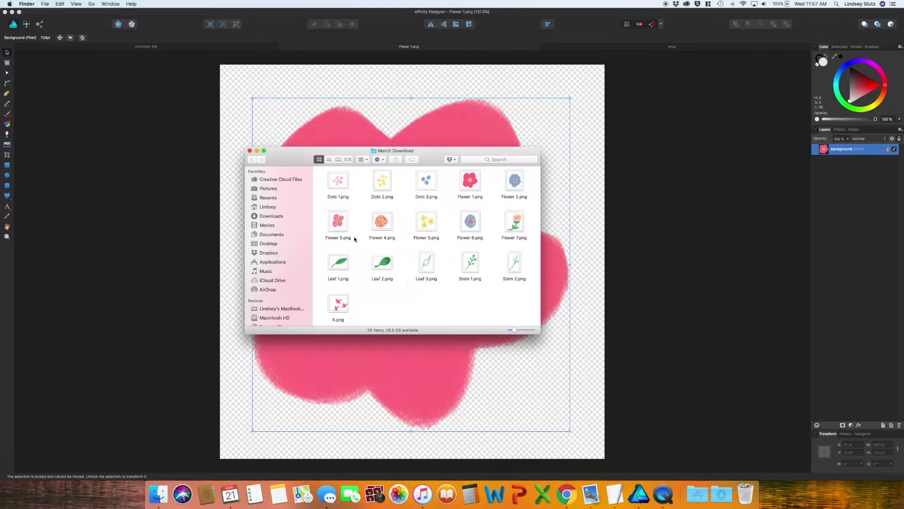
# Step: Close the Finder window and copy the pink flower image with Edit > Copy
pyautogui.click(250, 150)
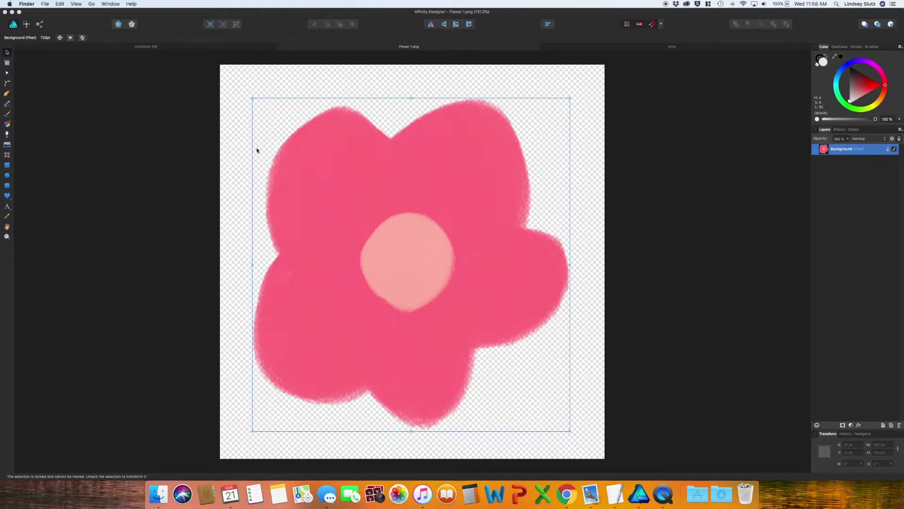
pyautogui.press('super+c')
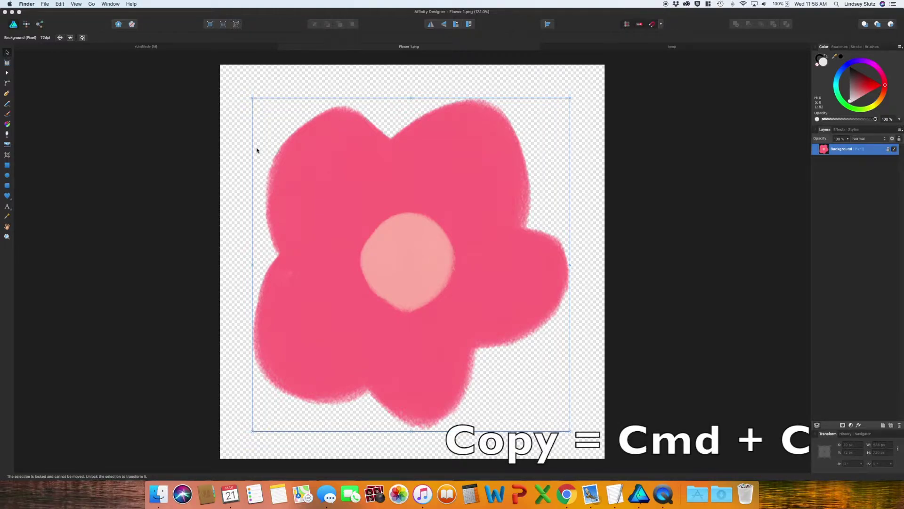
pyautogui.click(197, 113)
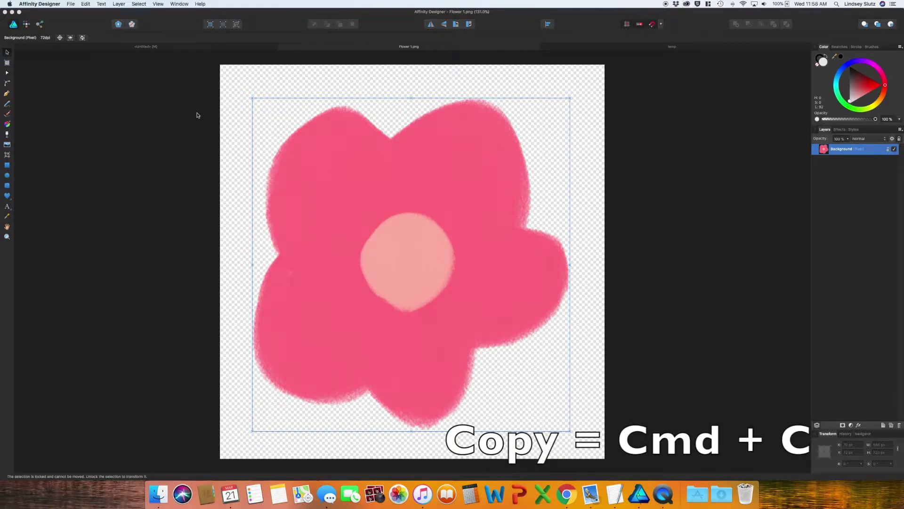
pyautogui.click(86, 4)
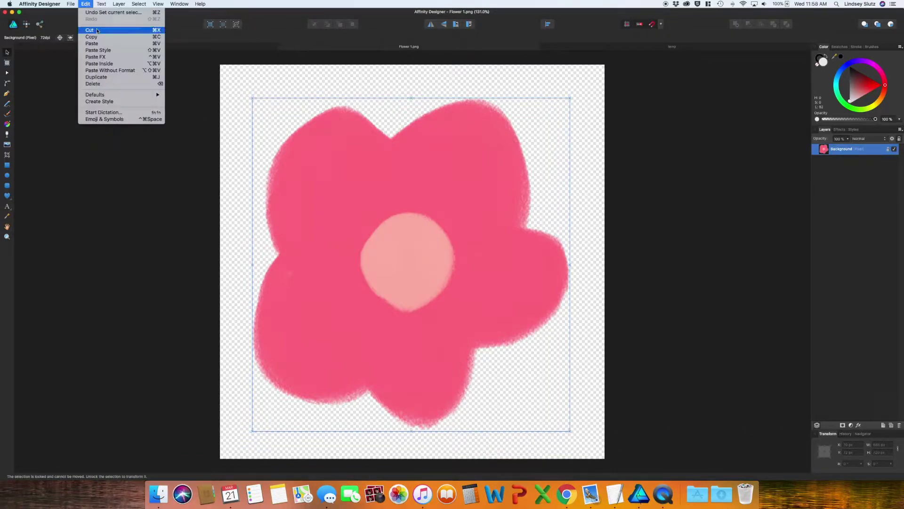
pyautogui.click(87, 43)
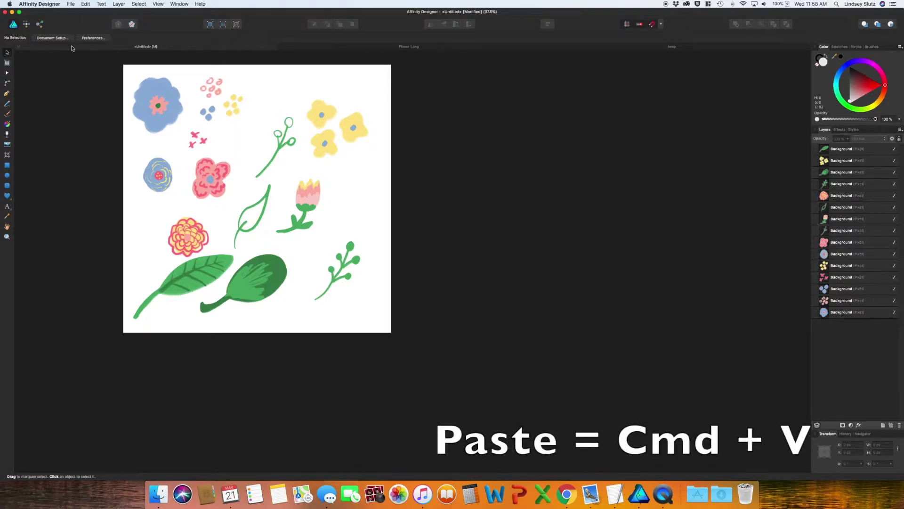
# Step: Paste the pink flower into the pattern document and move it to the canvas's right edge
pyautogui.press('super+v')
pyautogui.moveTo(182, 108); pyautogui.dragTo(362, 180)
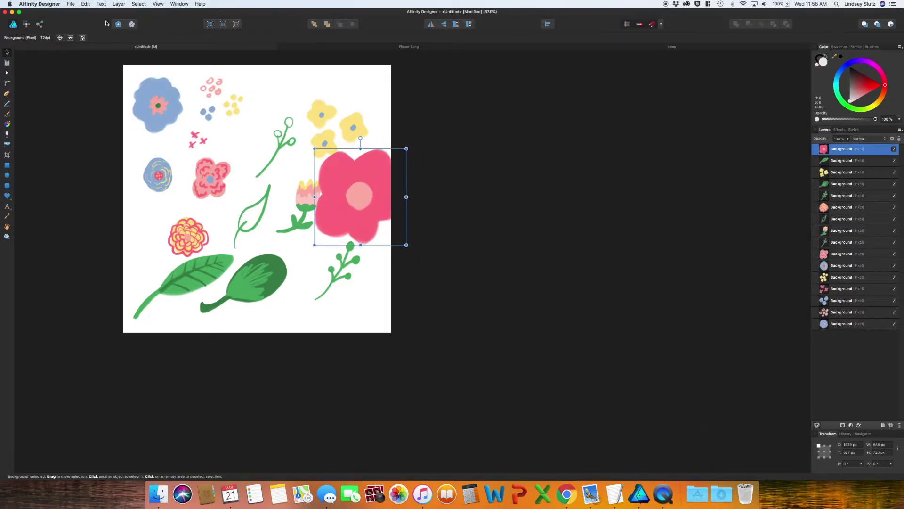
pyautogui.click(87, 4)
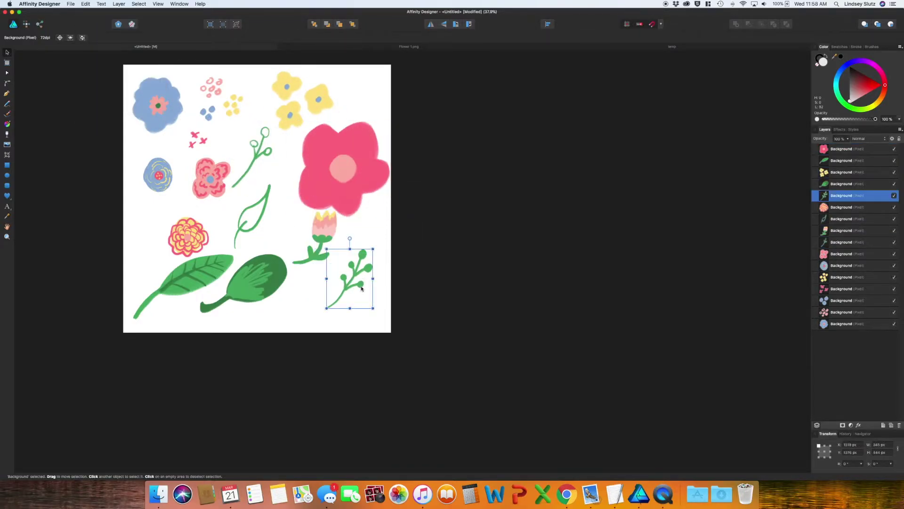
pyautogui.click(258, 176)
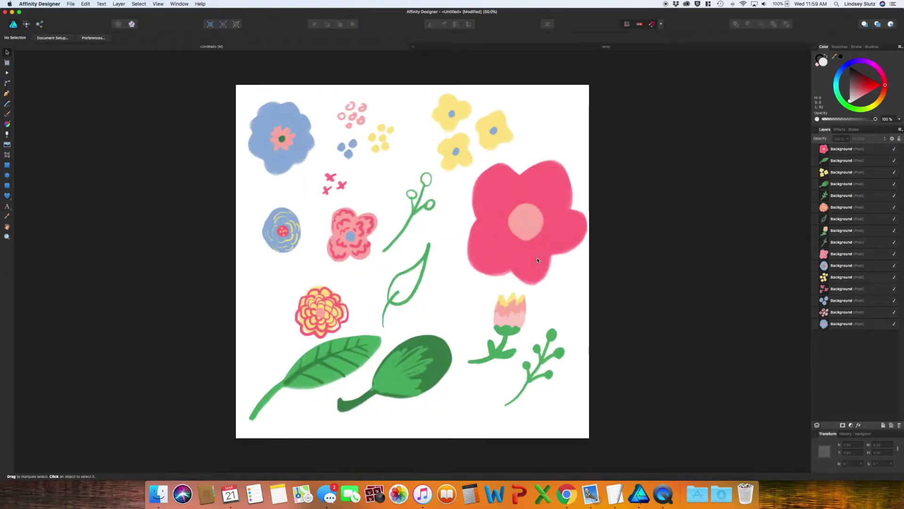
# Step: Shrink the pink flower to about 521 by 547 px and set the blue flower against its lower right
pyautogui.click(537, 258)
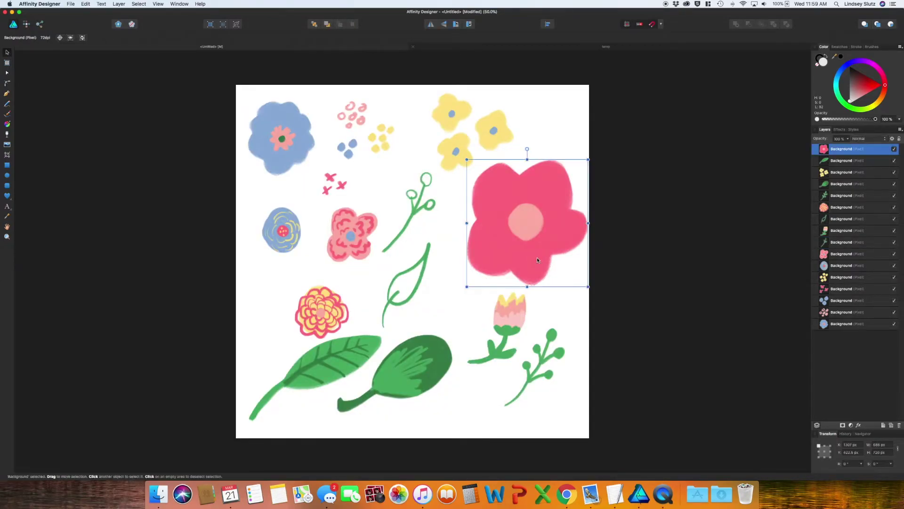
pyautogui.moveTo(587, 286); pyautogui.dragTo(553, 248)
pyautogui.click(557, 254)
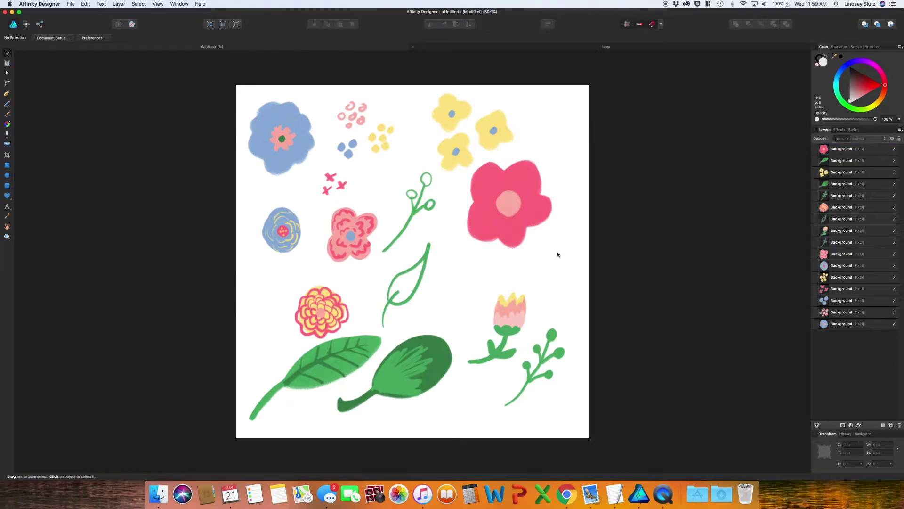
pyautogui.moveTo(299, 149); pyautogui.dragTo(567, 252)
# Step: Move the carnation onto the pink and blue flowers and send it behind the blue flower
pyautogui.click(571, 289)
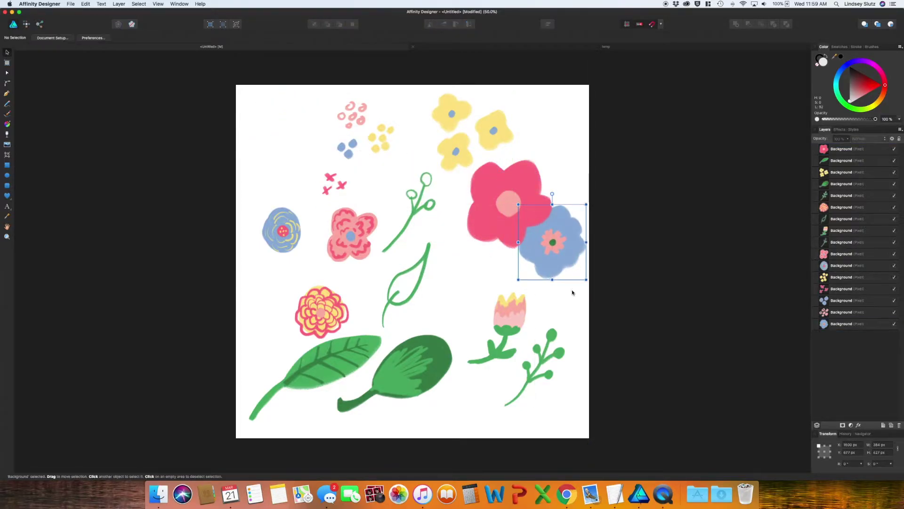
pyautogui.moveTo(334, 307); pyautogui.dragTo(523, 263)
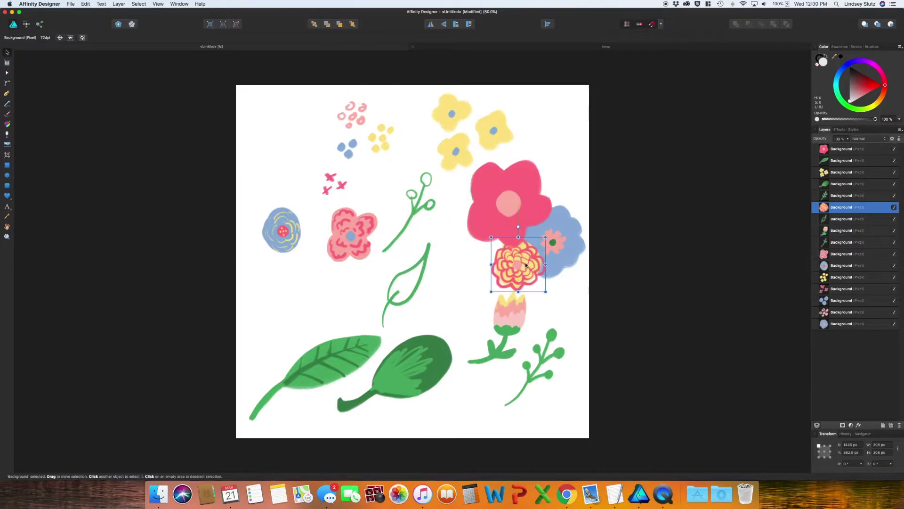
pyautogui.press('super+bracketleft')
pyautogui.press('super+bracketleft')
pyautogui.press('super+bracketleft')
pyautogui.press('super+bracketleft')
pyautogui.press('super+bracketleft')
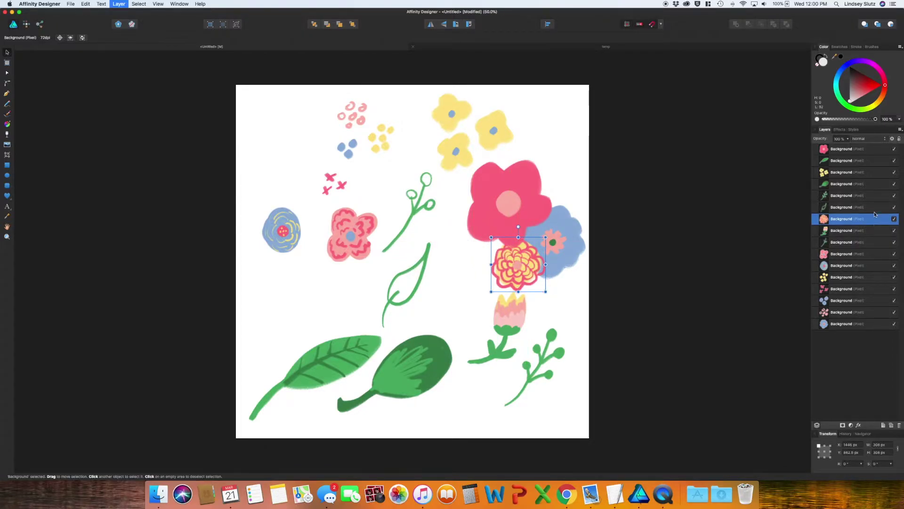
pyautogui.press('super+bracketleft')
pyautogui.press('super+bracketleft')
pyautogui.press('super+bracketleft')
pyautogui.press('super+bracketleft')
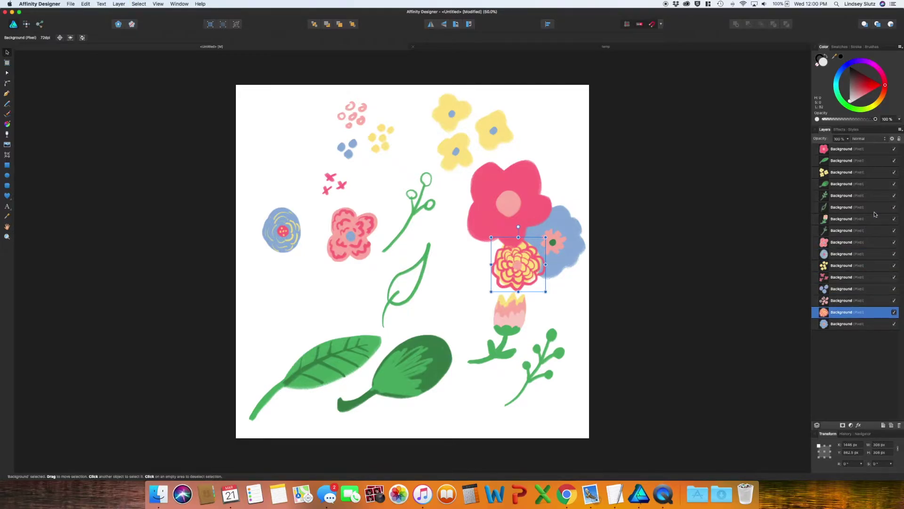
pyautogui.press('super+bracketleft')
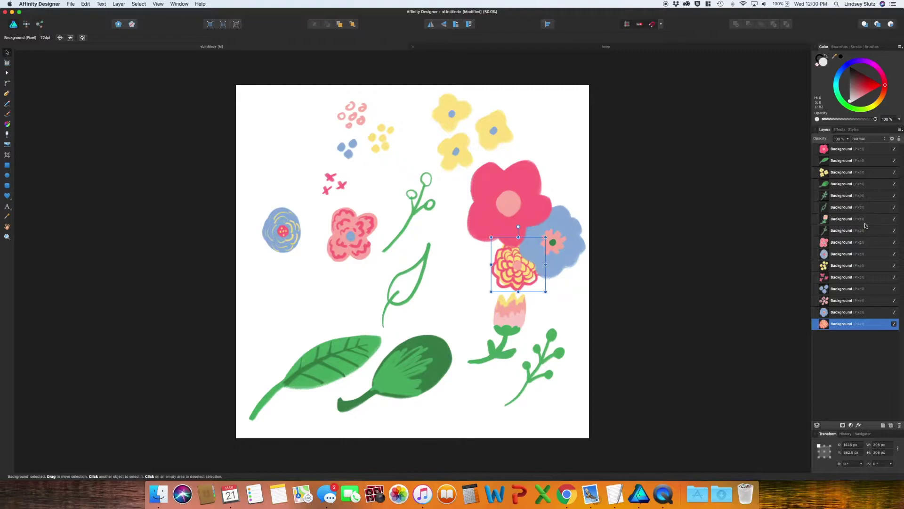
pyautogui.moveTo(521, 267); pyautogui.dragTo(517, 267)
# Step: Gather the tilted tulip, yellow flowers, round blue flower, small pink flower and sprig around the bouquet
pyautogui.click(476, 332)
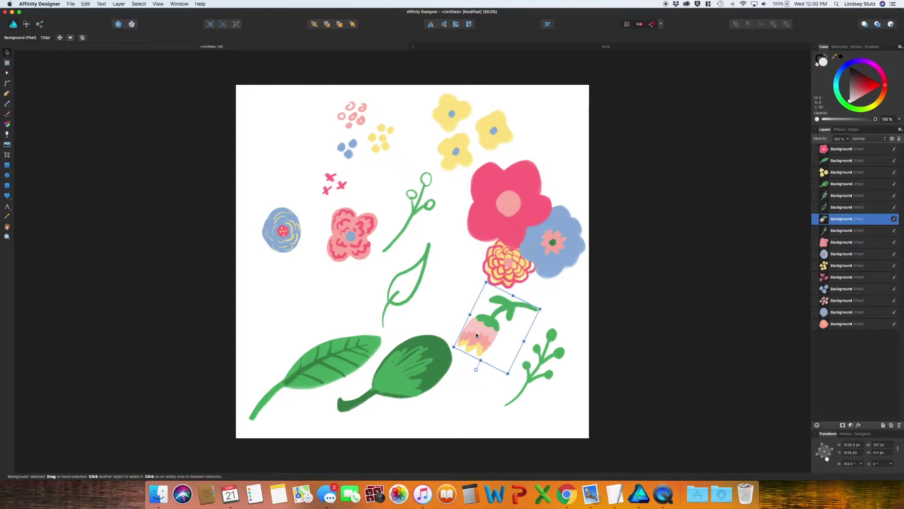
pyautogui.moveTo(476, 332); pyautogui.dragTo(466, 264)
pyautogui.click(448, 153)
pyautogui.moveTo(448, 153); pyautogui.dragTo(453, 202)
pyautogui.moveTo(415, 212); pyautogui.dragTo(293, 289)
pyautogui.moveTo(281, 230); pyautogui.dragTo(532, 150)
pyautogui.moveTo(352, 233); pyautogui.dragTo(563, 186)
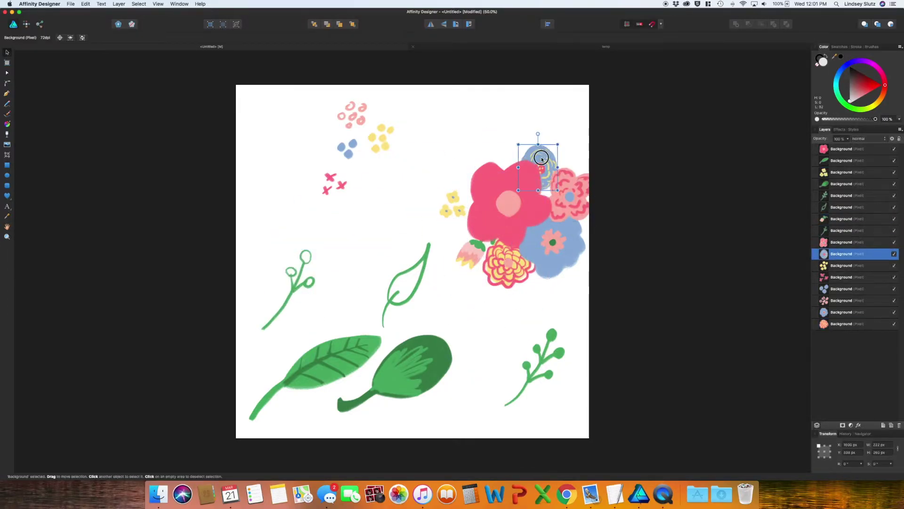
# Step: Reposition the leaf outline and shrink the dark leaf, tucking it behind the bouquet's top
pyautogui.click(537, 368)
pyautogui.moveTo(537, 367); pyautogui.dragTo(532, 306)
pyautogui.click(348, 289)
pyautogui.moveTo(417, 278); pyautogui.dragTo(293, 207)
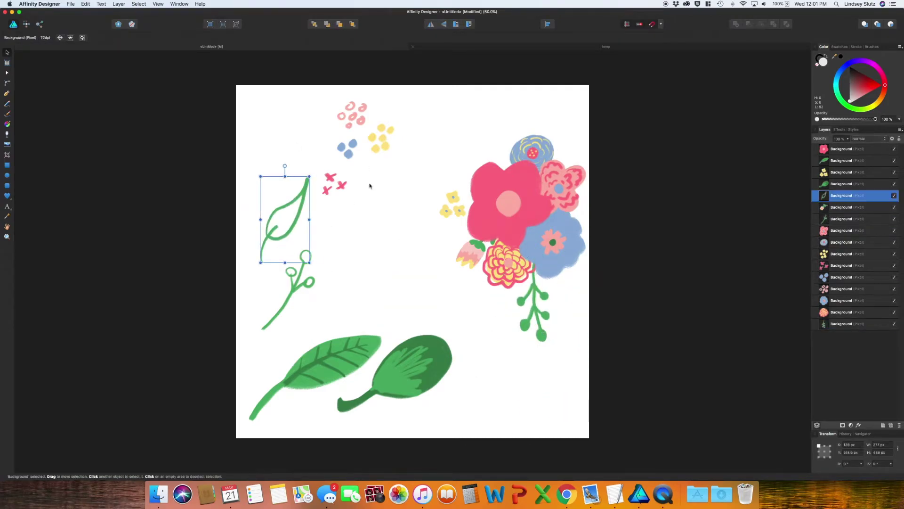
pyautogui.moveTo(414, 372); pyautogui.dragTo(492, 151)
# Step: Pair the stem, big leaf and leaf outline at lower left, then marquee-select the bouquet pieces
pyautogui.moveTo(283, 307); pyautogui.dragTo(391, 365)
pyautogui.moveTo(338, 341); pyautogui.dragTo(374, 306)
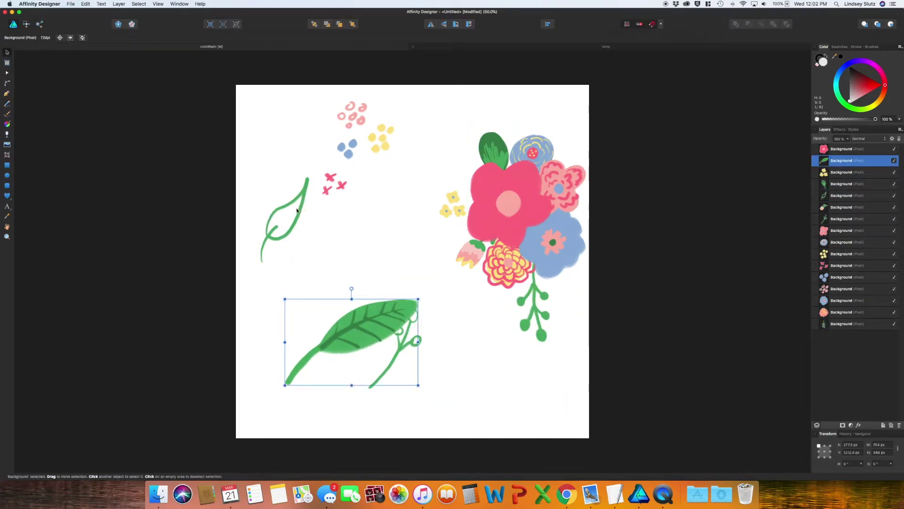
pyautogui.click(397, 277)
pyautogui.moveTo(320, 236); pyautogui.dragTo(409, 291)
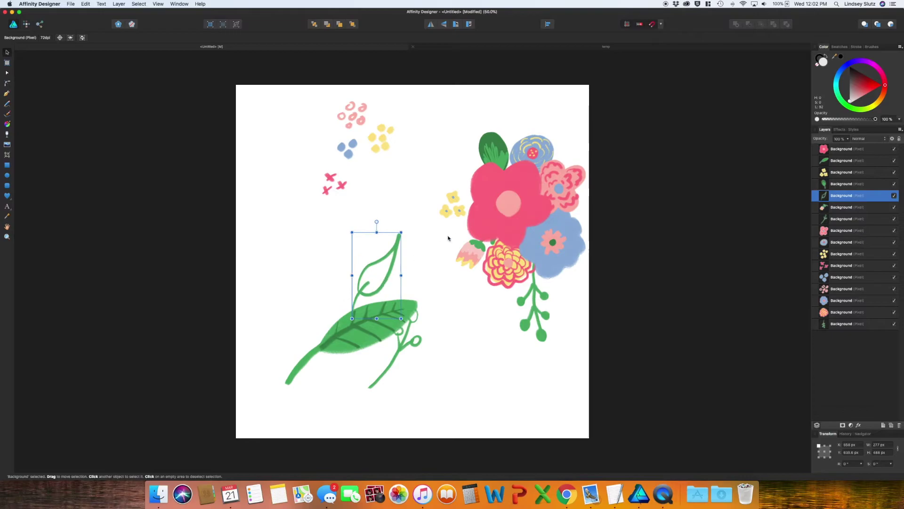
pyautogui.moveTo(456, 121); pyautogui.dragTo(628, 376)
# Step: Group the bouquet pieces including the yellow flowers, and move the four small doodles beside the big leaf
pyautogui.keyDown('shift'); pyautogui.click(446, 215); pyautogui.keyUp('shift')
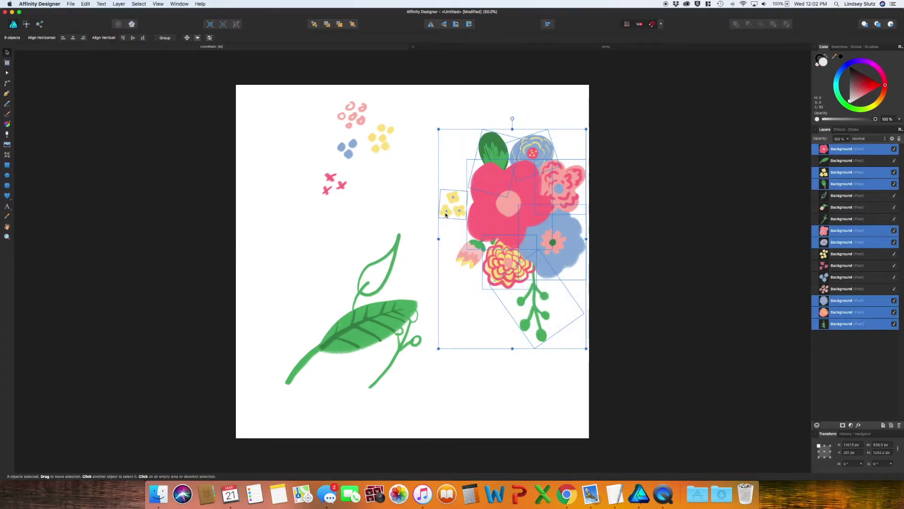
pyautogui.press('super+g')
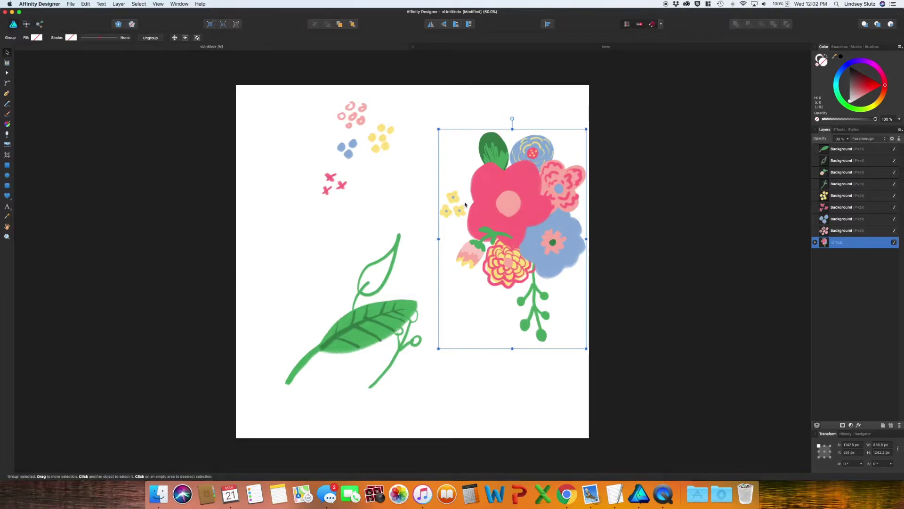
pyautogui.press('super+c')
pyautogui.press('super+shift+g')
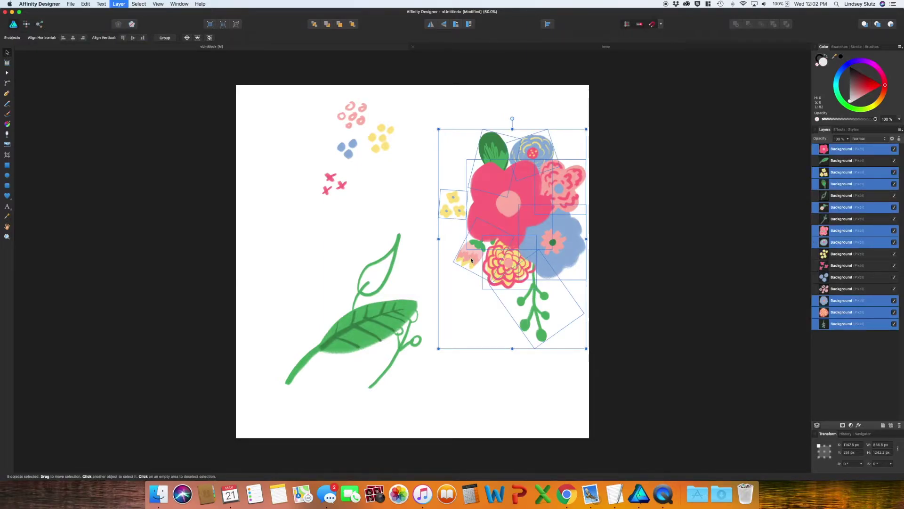
pyautogui.press('super+g')
pyautogui.click(300, 105)
pyautogui.moveTo(300, 104); pyautogui.dragTo(403, 202)
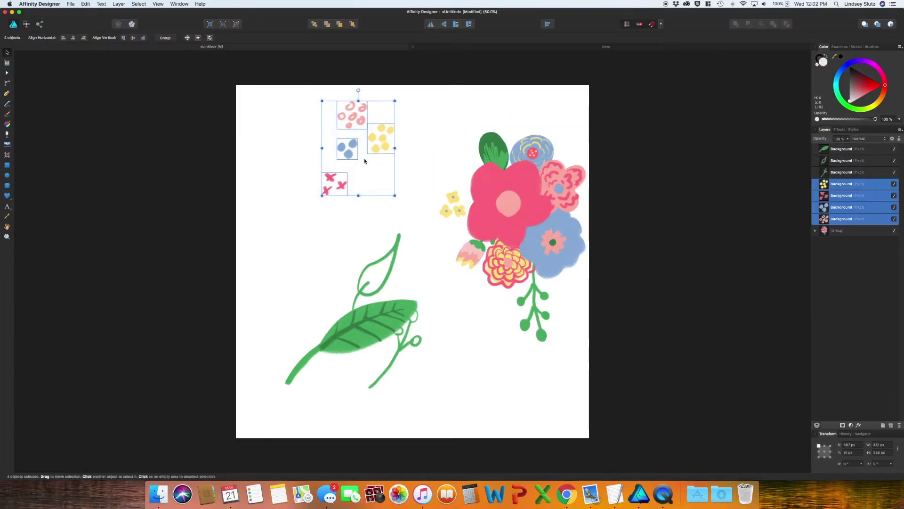
pyautogui.moveTo(347, 148)
pyautogui.mouseDown()
pyautogui.moveTo(454, 333)
pyautogui.moveTo(438, 354)
pyautogui.mouseUp()
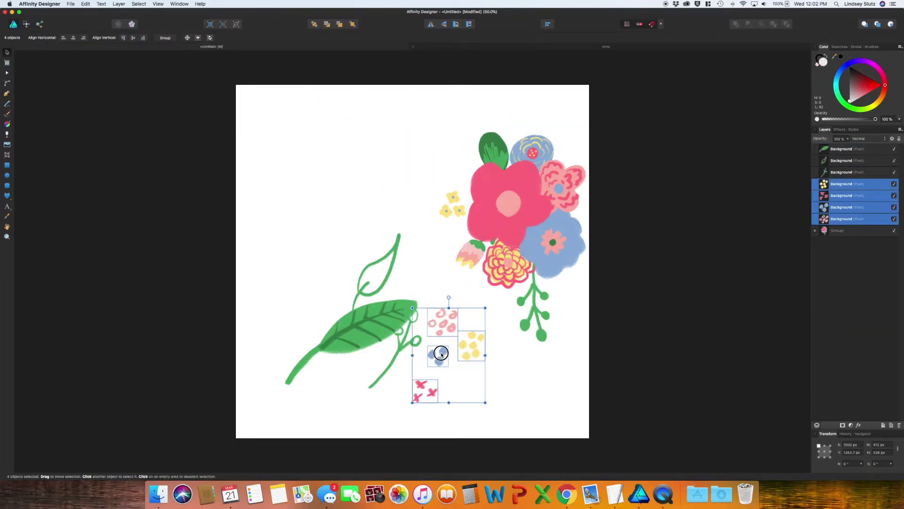
# Step: Rotate the bouquet group about -48° and move it into the top-left corner
pyautogui.click(544, 248)
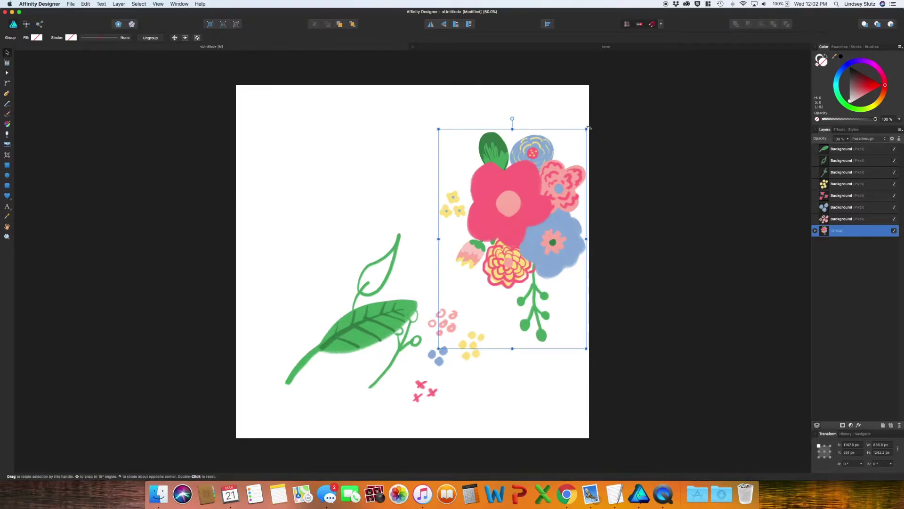
pyautogui.moveTo(588, 133); pyautogui.dragTo(642, 222)
pyautogui.moveTo(536, 225); pyautogui.dragTo(259, 98)
# Step: Move the leaf and dot layers up toward the centre of the canvas
pyautogui.click(494, 340)
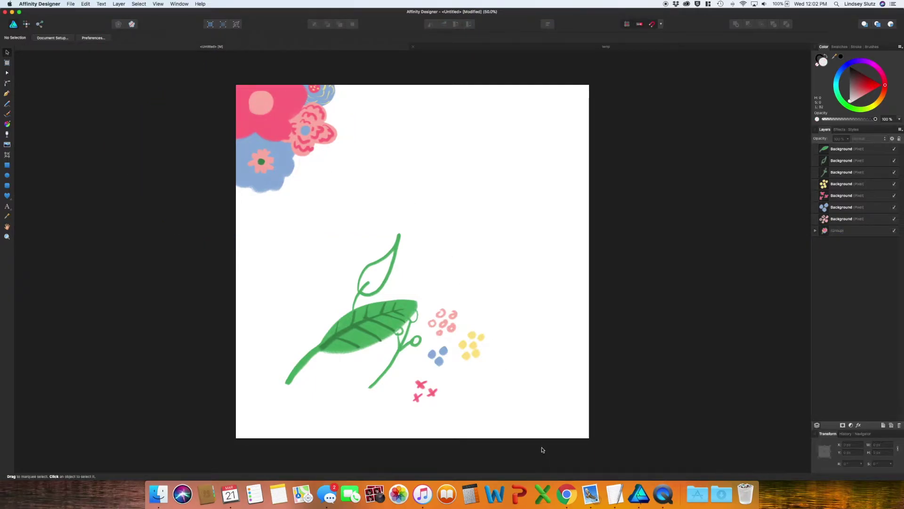
pyautogui.moveTo(541, 447); pyautogui.dragTo(186, 188)
pyautogui.moveTo(338, 319); pyautogui.dragTo(350, 230)
pyautogui.click(447, 334)
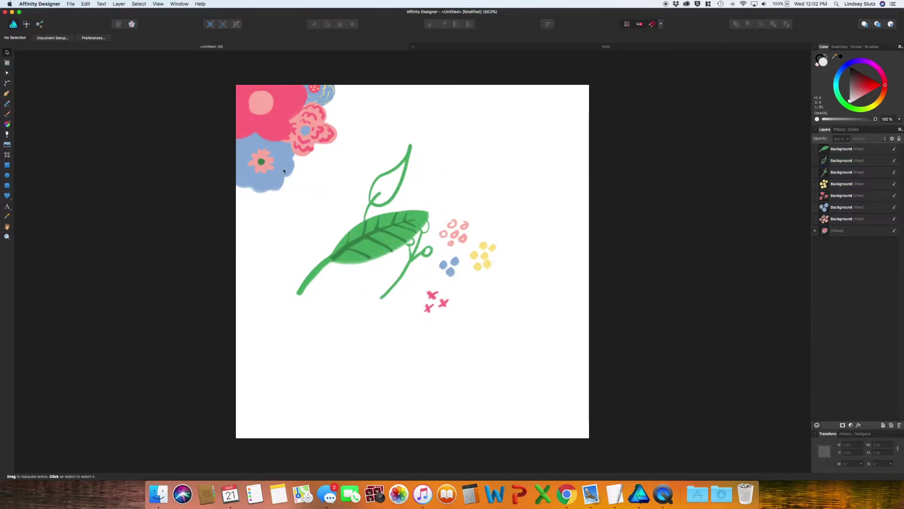
# Step: Duplicate the top-left bouquet group at X 190.2 px, Y −474.5 px, rotated −48.2°
pyautogui.click(269, 123)
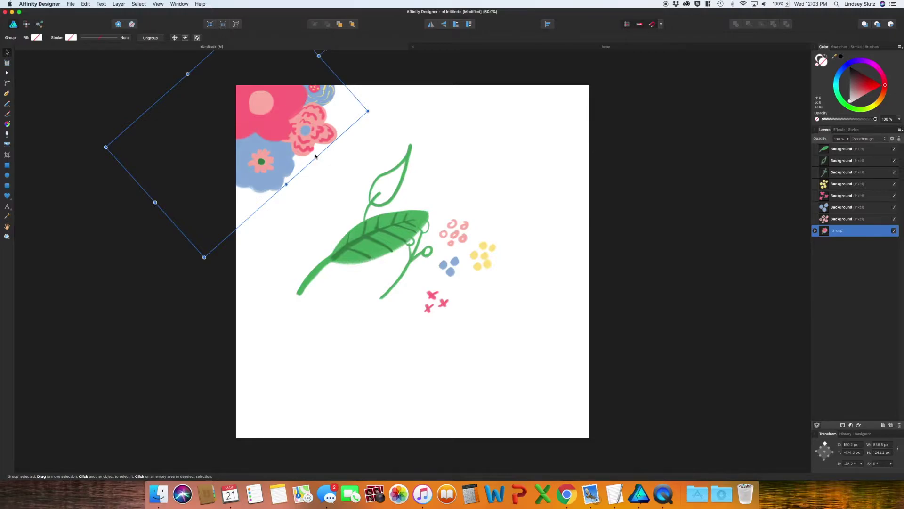
pyautogui.press('super+j')
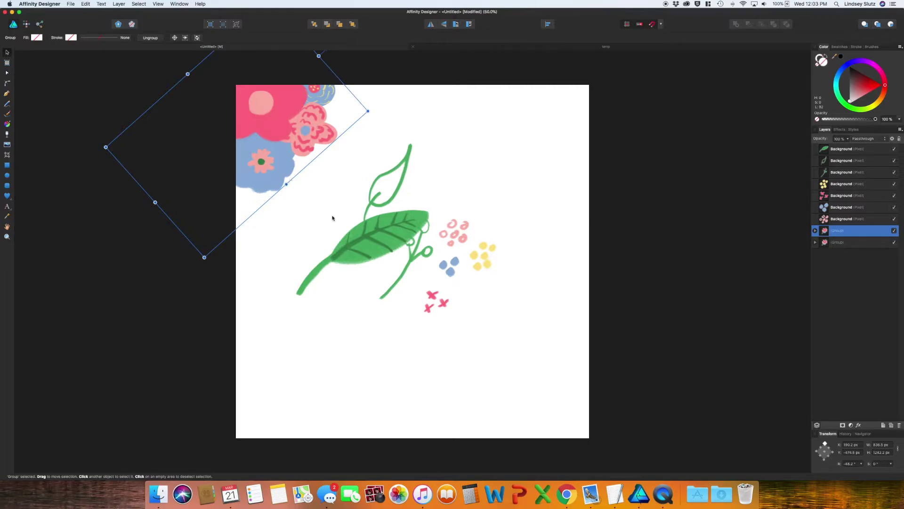
pyautogui.click(852, 452)
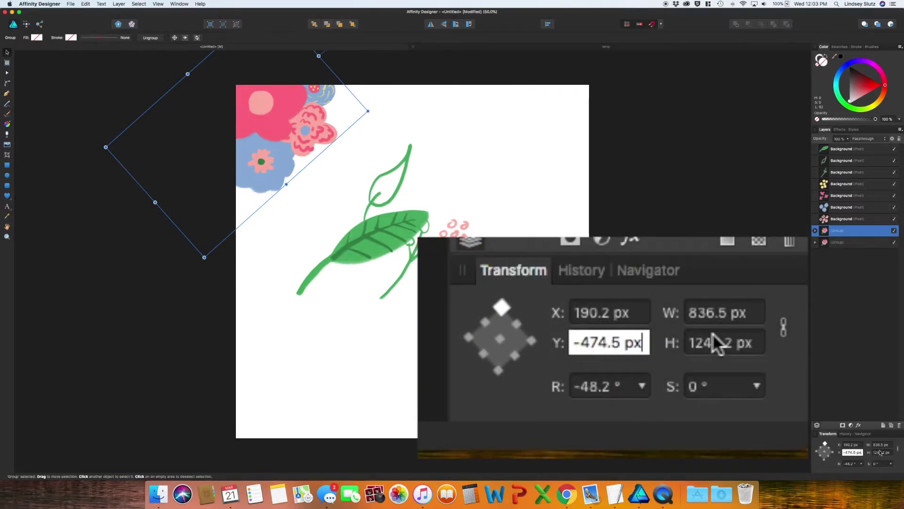
# Step: Shift the bouquet copy +2000 px in Y to the bottom-left corner, then nudge both bouquets up slightly
pyautogui.write('+')
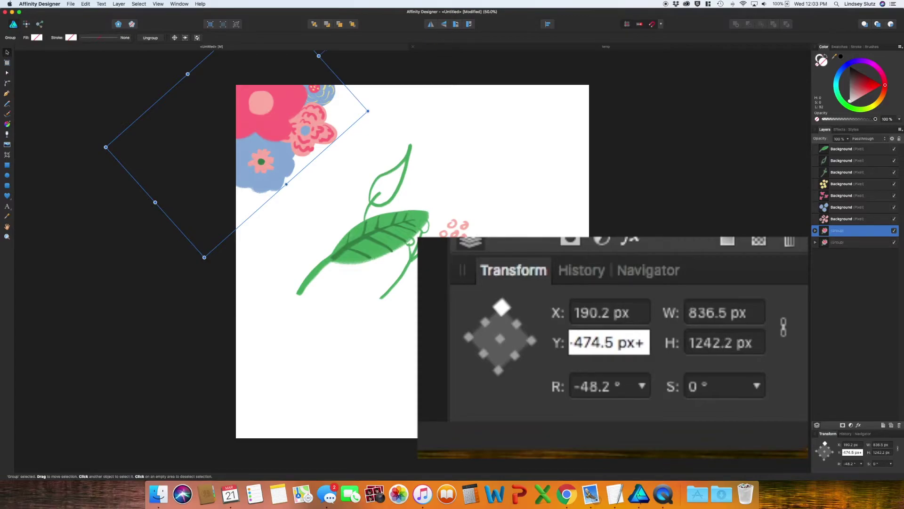
pyautogui.write('2000')
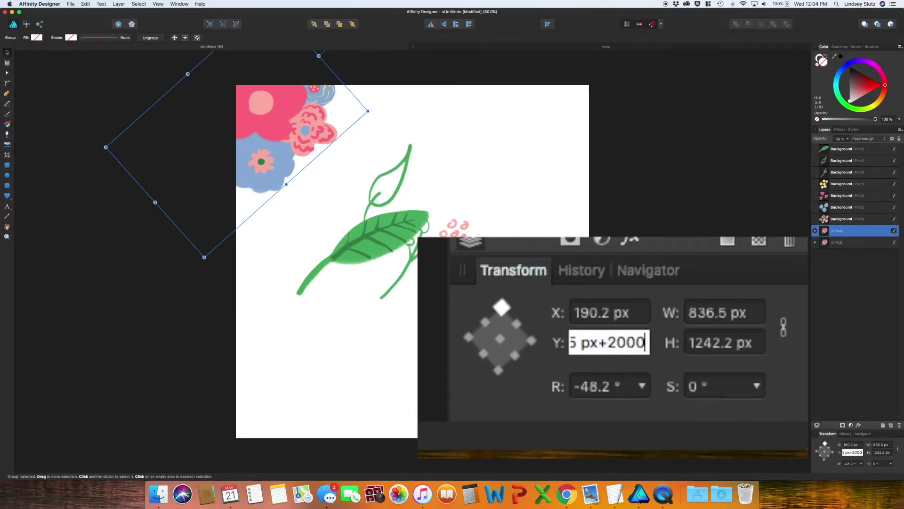
pyautogui.press('Return')
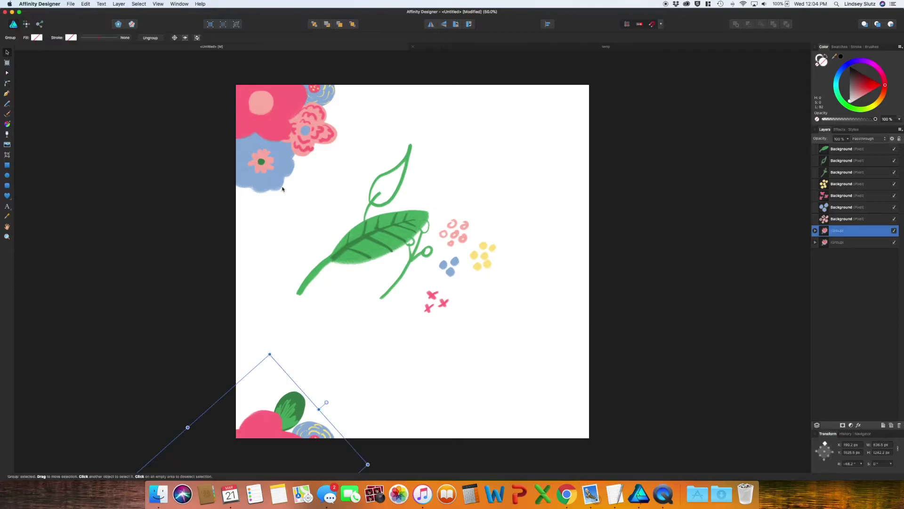
pyautogui.keyDown('shift'); pyautogui.click(275, 171); pyautogui.keyUp('shift')
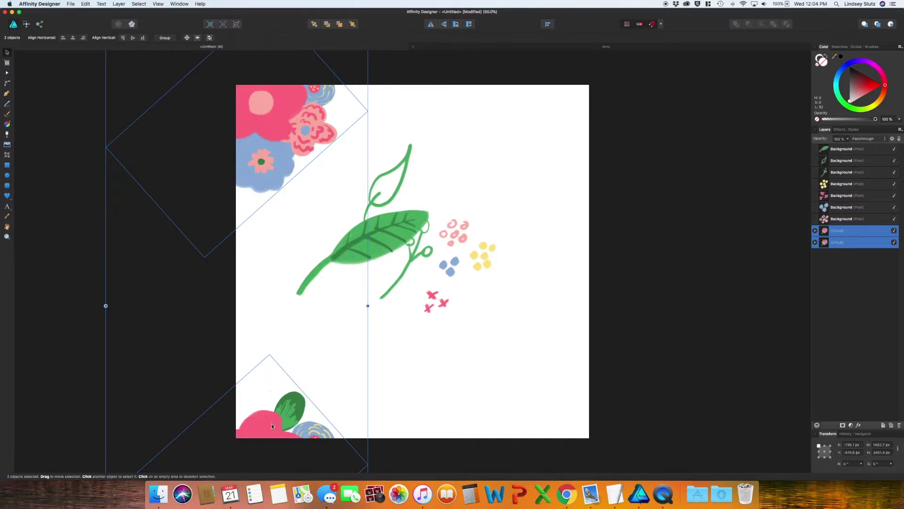
pyautogui.moveTo(272, 426); pyautogui.dragTo(271, 401)
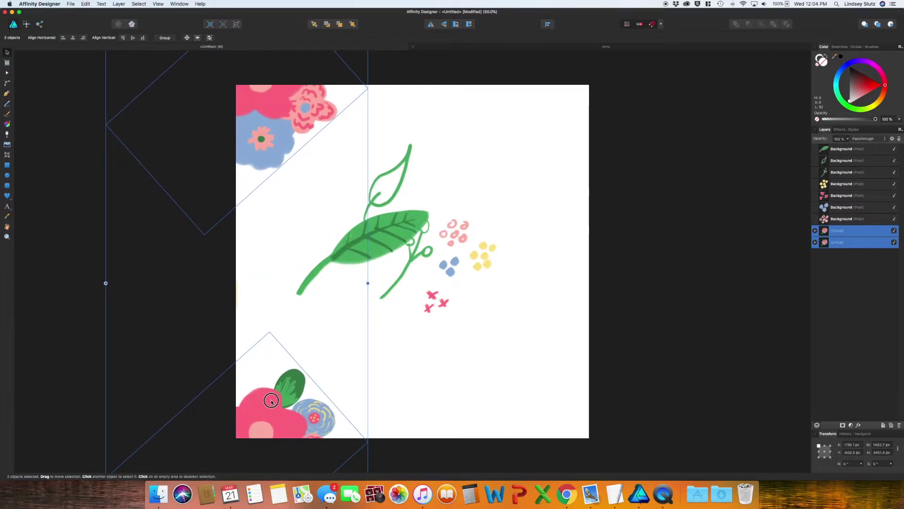
pyautogui.click(389, 373)
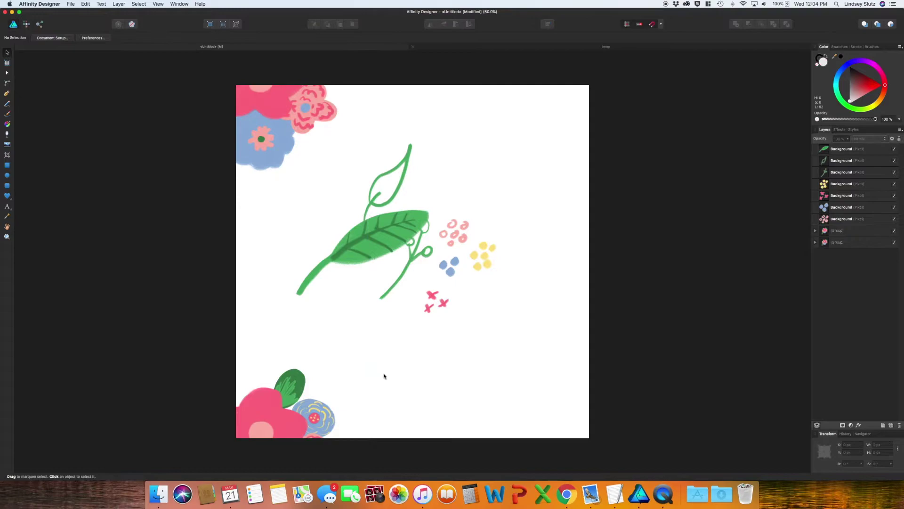
pyautogui.click(251, 424)
# Step: Duplicate both left bouquets and move the copies 2000 px right into the top-right and bottom-right corners
pyautogui.keyDown('shift'); pyautogui.click(265, 157); pyautogui.keyUp('shift')
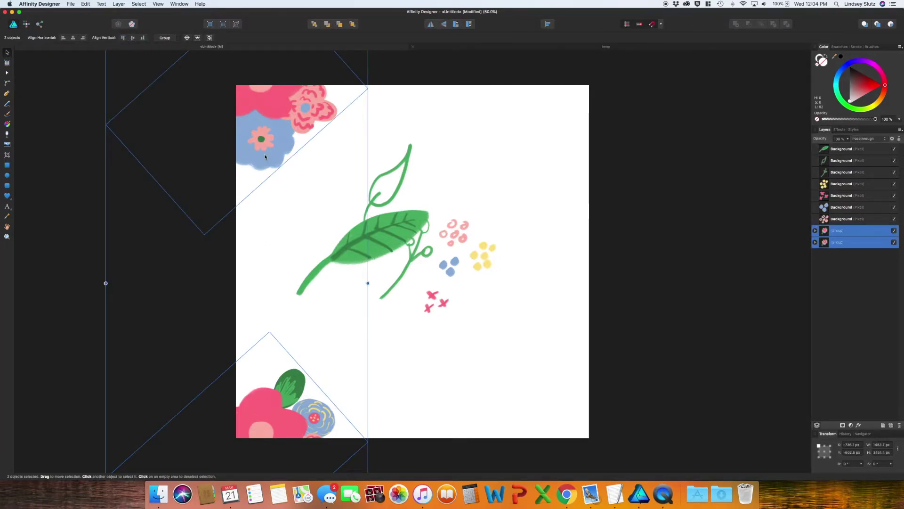
pyautogui.press('super+j')
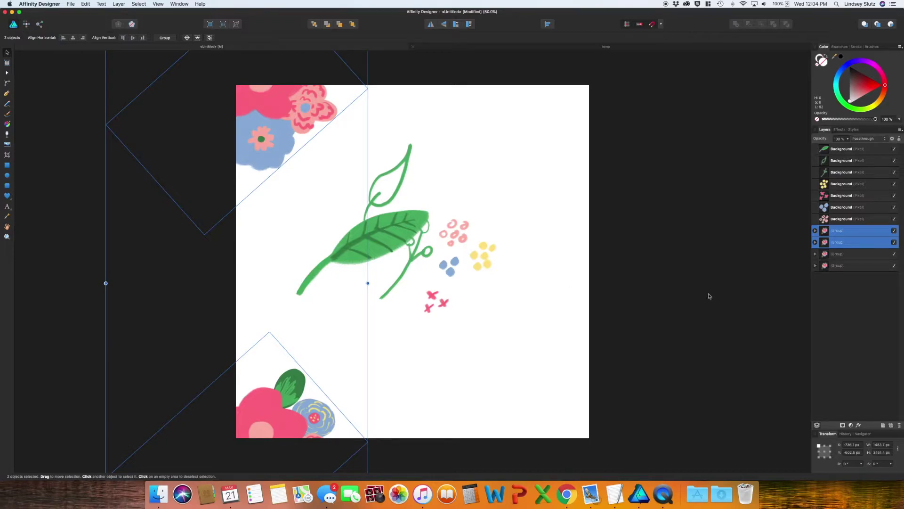
pyautogui.click(858, 446)
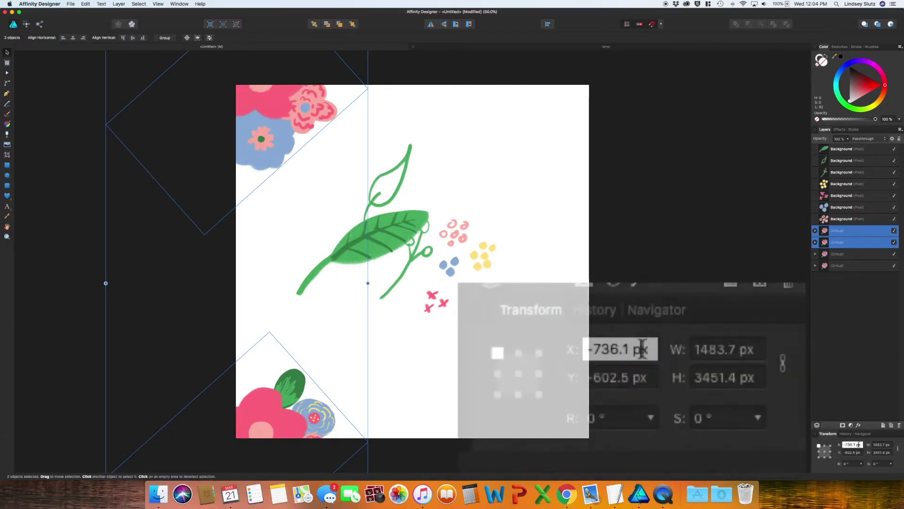
pyautogui.write('+200')
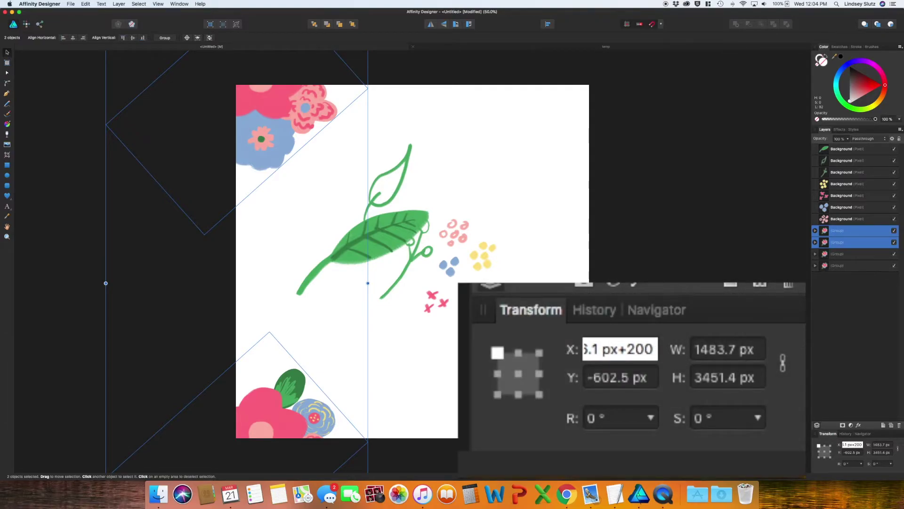
pyautogui.press('Return')
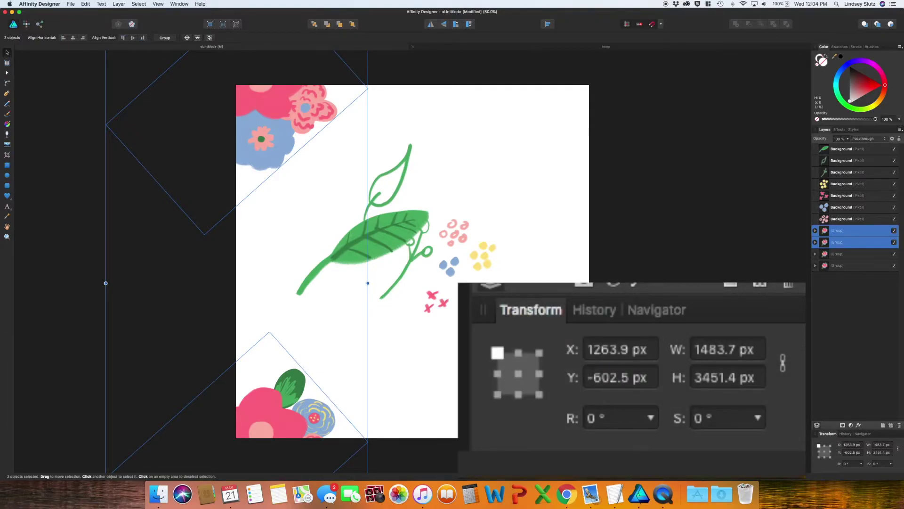
pyautogui.keyDown('shift'); pyautogui.click(314, 408); pyautogui.keyUp('shift')
pyautogui.keyDown('shift'); pyautogui.click(293, 161); pyautogui.keyUp('shift')
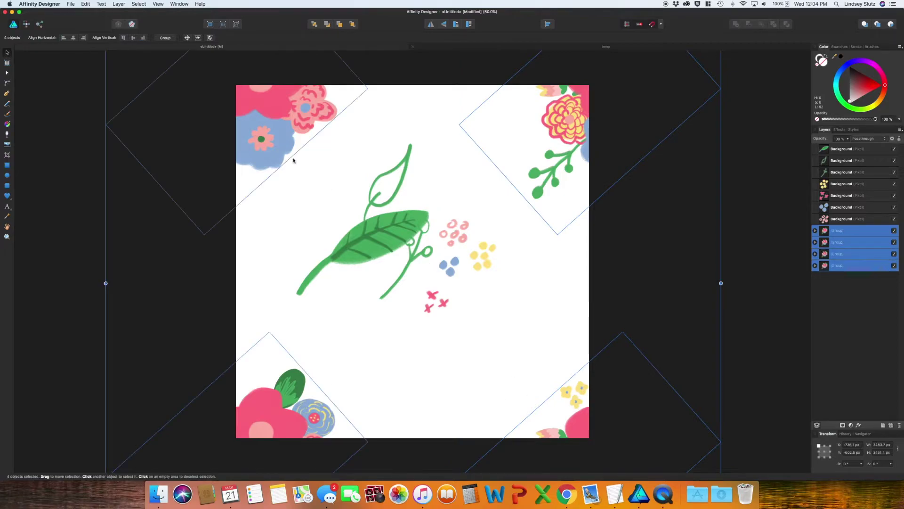
# Step: Move the stem, dots, pink x-marks and big leaf down to the bottom edge, rotating the leaf to match
pyautogui.moveTo(569, 423); pyautogui.dragTo(559, 413)
pyautogui.click(517, 292)
pyautogui.moveTo(516, 292); pyautogui.dragTo(367, 203)
pyautogui.moveTo(449, 266); pyautogui.dragTo(436, 389)
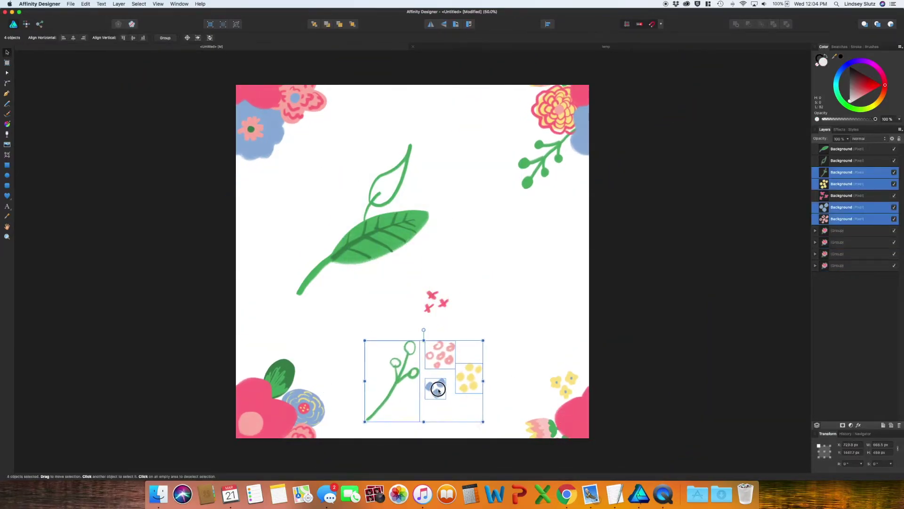
pyautogui.moveTo(433, 294); pyautogui.dragTo(422, 388)
pyautogui.moveTo(372, 241); pyautogui.dragTo(414, 386)
pyautogui.moveTo(414, 316); pyautogui.dragTo(575, 422)
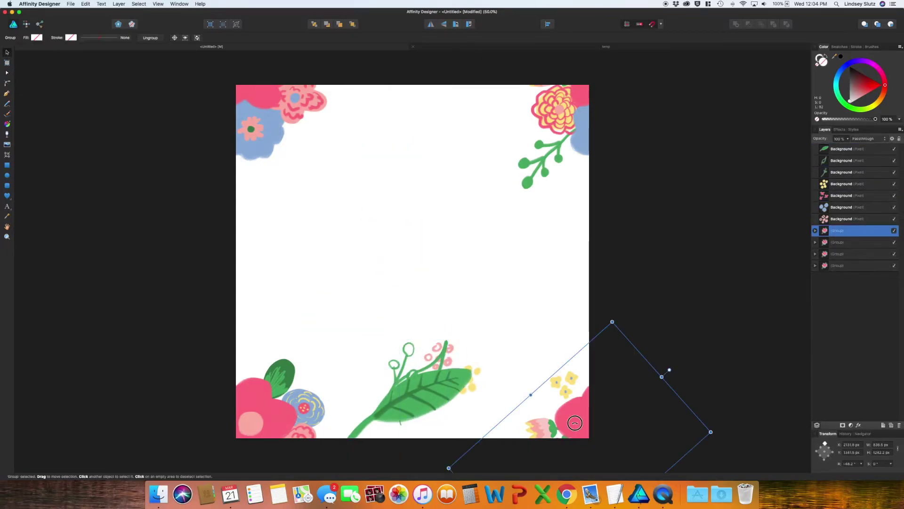
# Step: Place a bouquet copy at the tile centre, rotated to about 83°
pyautogui.moveTo(545, 365); pyautogui.dragTo(392, 209)
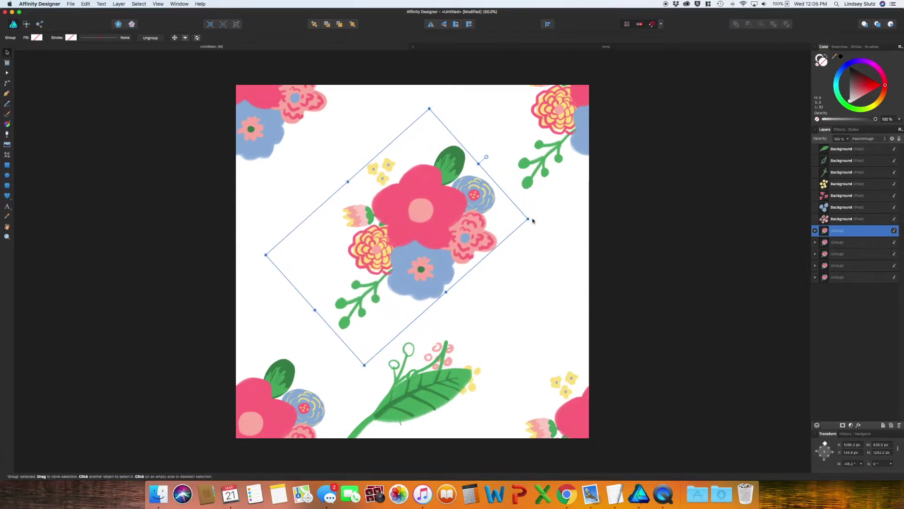
pyautogui.moveTo(531, 220); pyautogui.dragTo(315, 325)
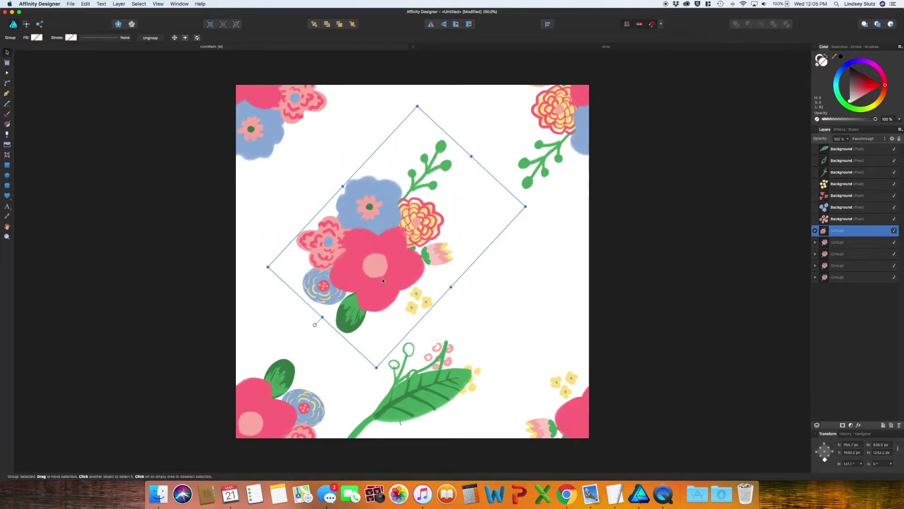
pyautogui.moveTo(382, 281); pyautogui.dragTo(416, 292)
pyautogui.click(581, 327)
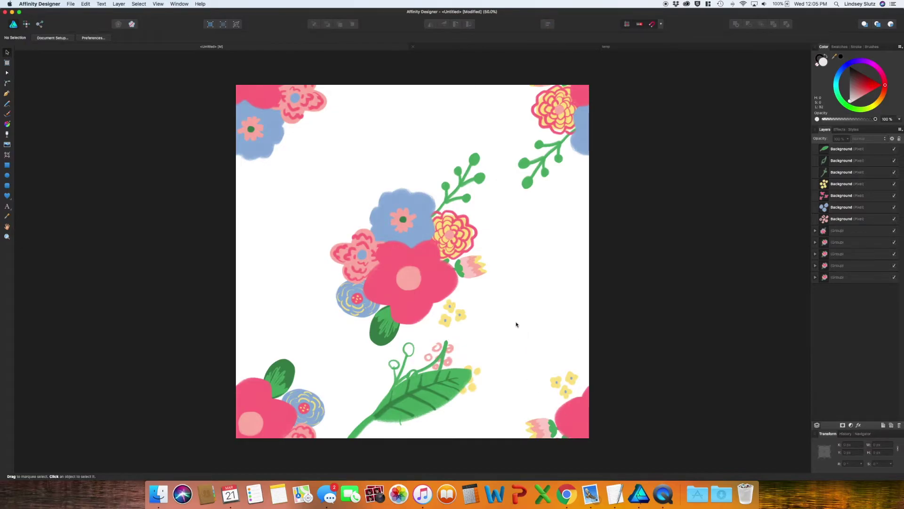
pyautogui.click(420, 287)
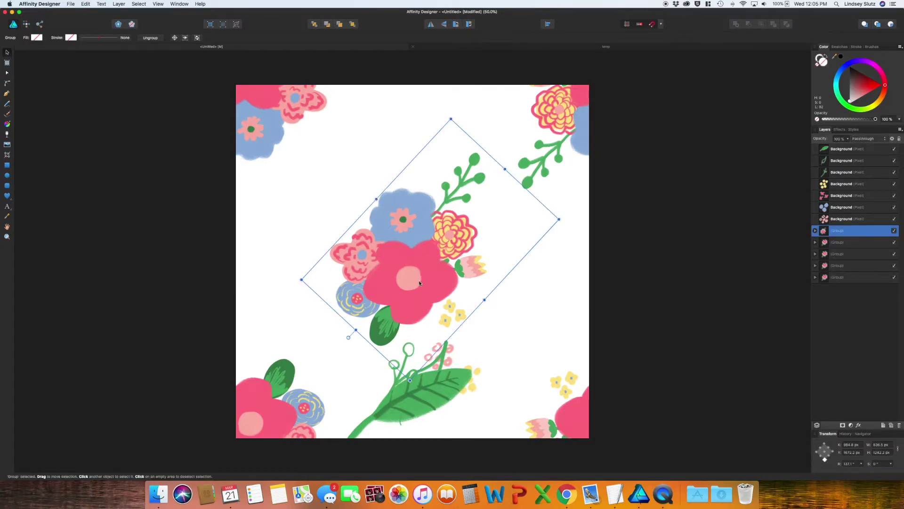
# Step: Place another bouquet copy to the right and ungroup it into separate pieces
pyautogui.moveTo(419, 280); pyautogui.dragTo(539, 326)
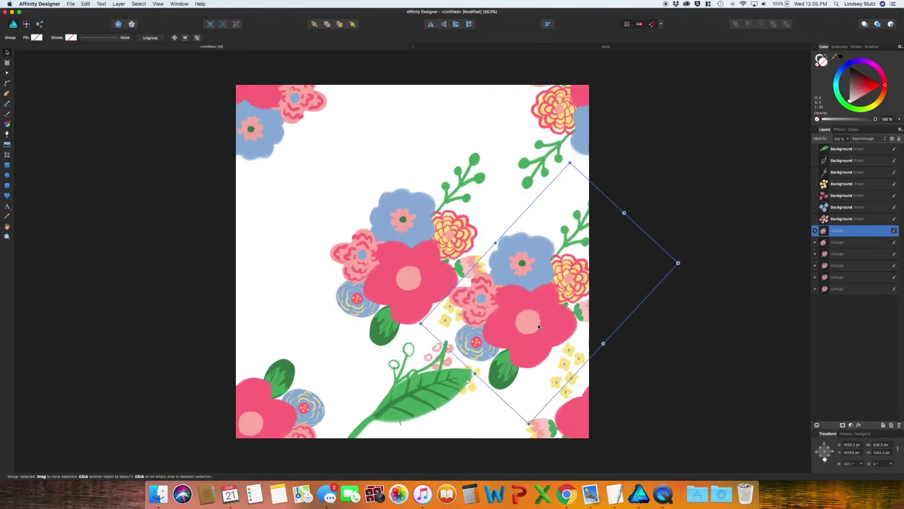
pyautogui.rightClick(521, 311)
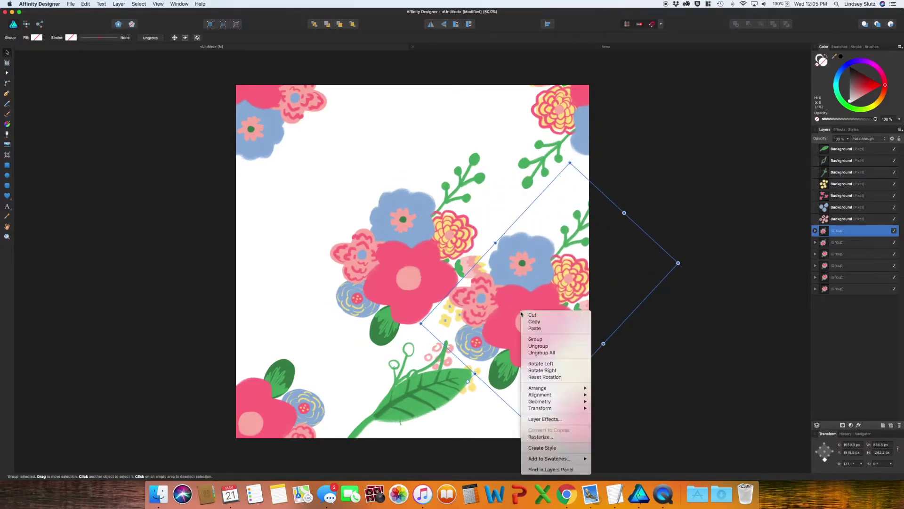
pyautogui.click(549, 345)
pyautogui.click(667, 335)
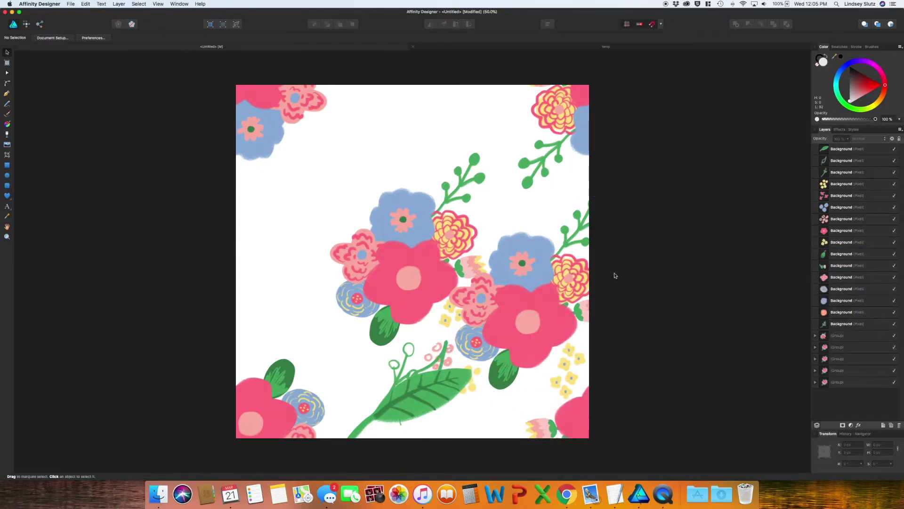
# Step: Delete the leaf sprig, yellow-red flower, yellow flower cluster and other loose pieces near the right edge
pyautogui.click(589, 245)
pyautogui.press('Delete')
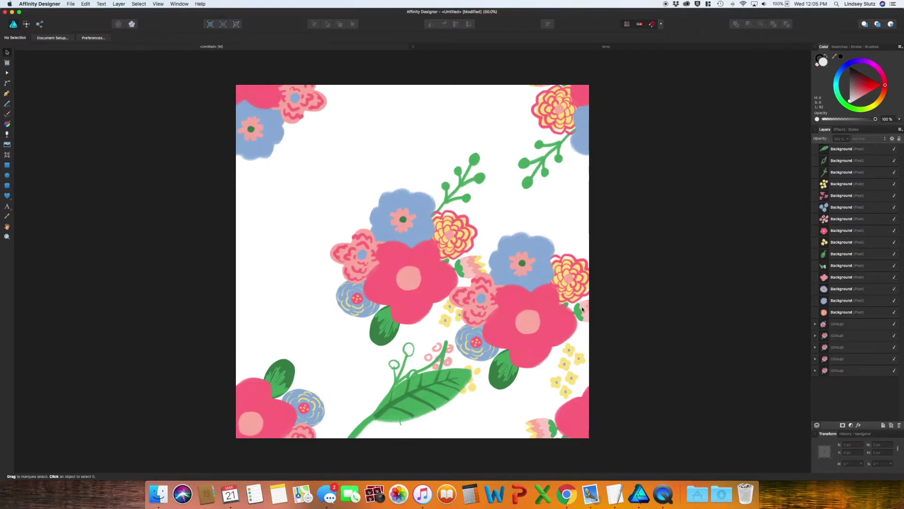
pyautogui.click(571, 286)
pyautogui.press('Delete')
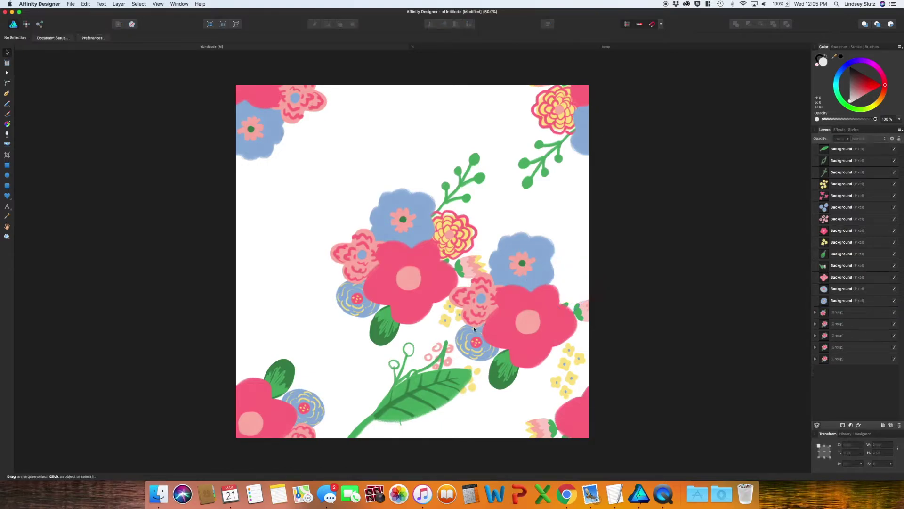
pyautogui.click(453, 334)
pyautogui.press('Delete')
pyautogui.click(571, 353)
pyautogui.press('Delete')
pyautogui.click(503, 372)
pyautogui.press('Delete')
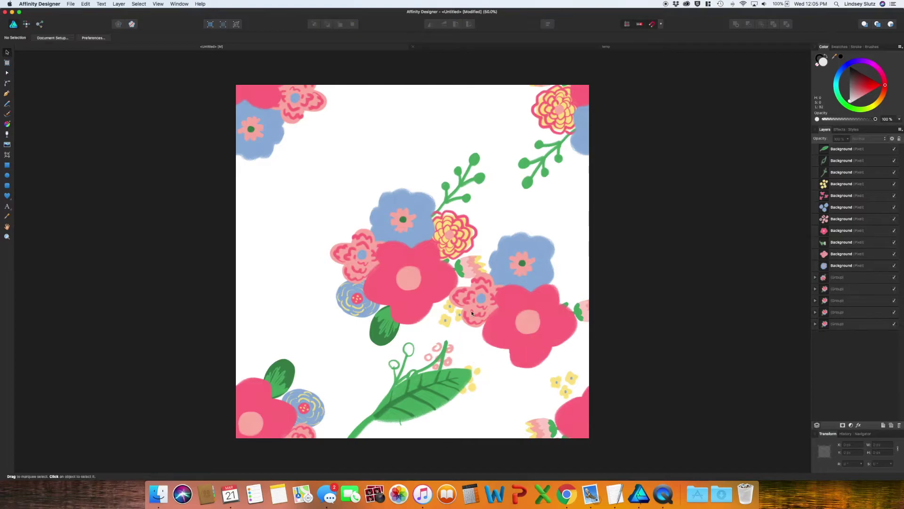
pyautogui.click(449, 325)
# Step: Select the big pink, small pink and blue flowers, shrink them and shift them up-right
pyautogui.click(584, 307)
pyautogui.press('Delete')
pyautogui.click(527, 311)
pyautogui.keyDown('shift'); pyautogui.click(484, 304); pyautogui.keyUp('shift')
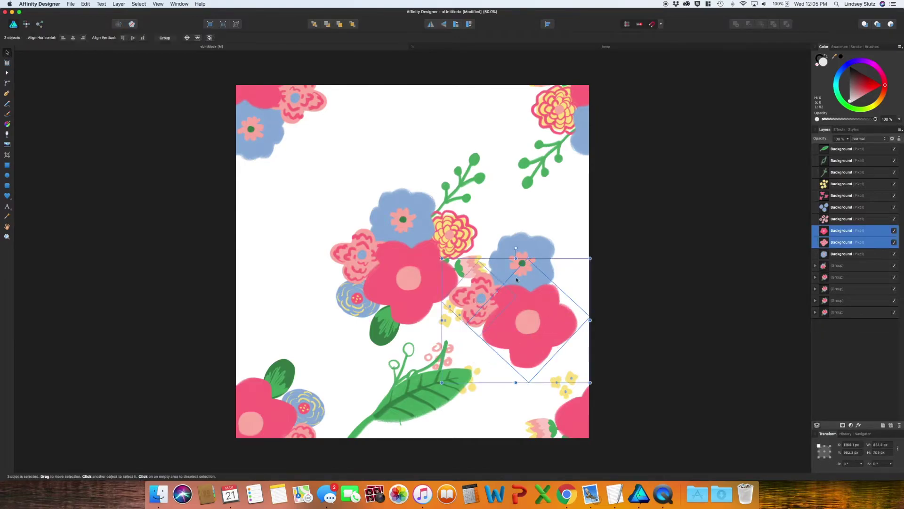
pyautogui.keyDown('shift'); pyautogui.click(537, 269); pyautogui.keyUp('shift')
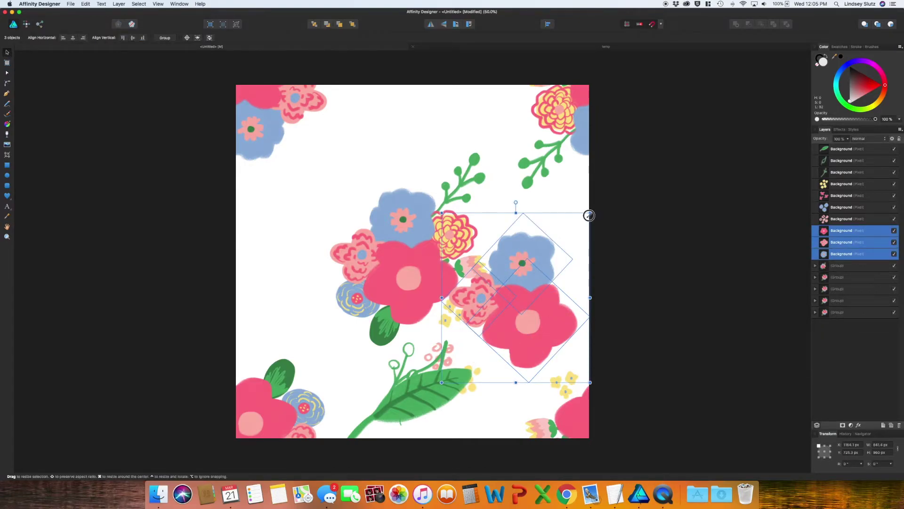
pyautogui.moveTo(589, 214); pyautogui.dragTo(532, 304)
pyautogui.moveTo(497, 348); pyautogui.dragTo(550, 312)
pyautogui.click(619, 314)
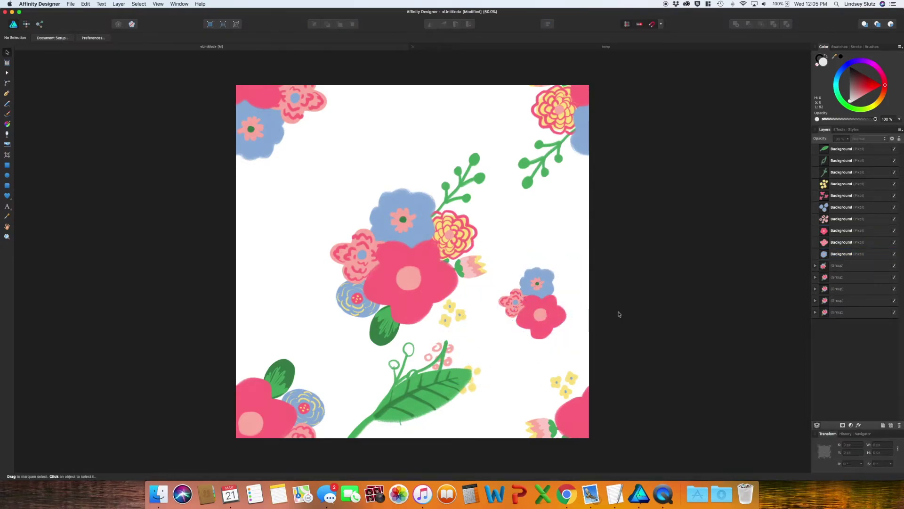
# Step: Add a shrunken green leaf and a stem rotated about -82° behind the flowers, then group them
pyautogui.moveTo(442, 405); pyautogui.dragTo(475, 397)
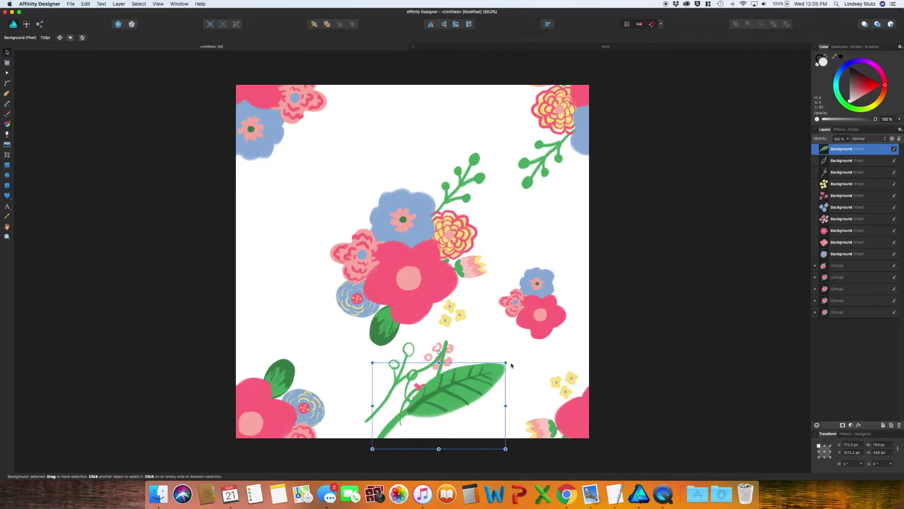
pyautogui.moveTo(505, 362); pyautogui.dragTo(562, 287)
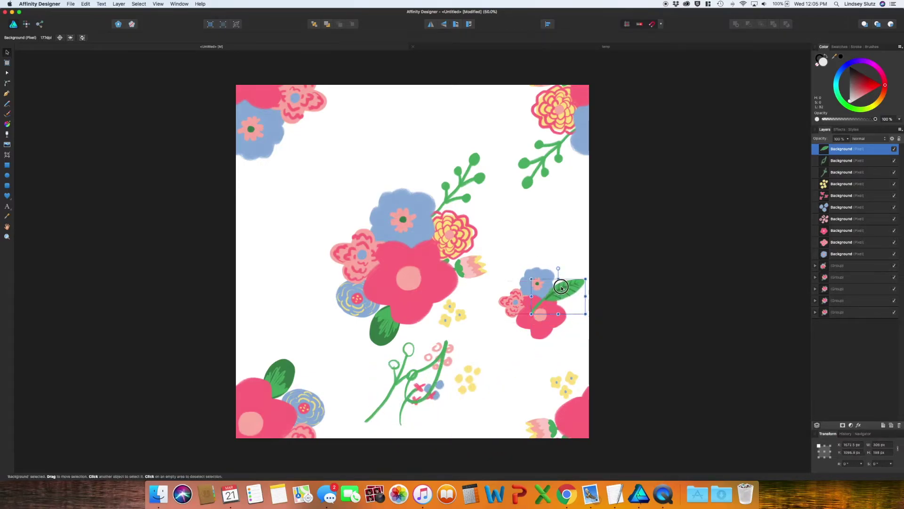
pyautogui.click(423, 377)
pyautogui.moveTo(501, 349); pyautogui.dragTo(424, 401)
pyautogui.moveTo(410, 403); pyautogui.dragTo(481, 255)
pyautogui.press('super+shift+bracketleft')
pyautogui.press('super+g')
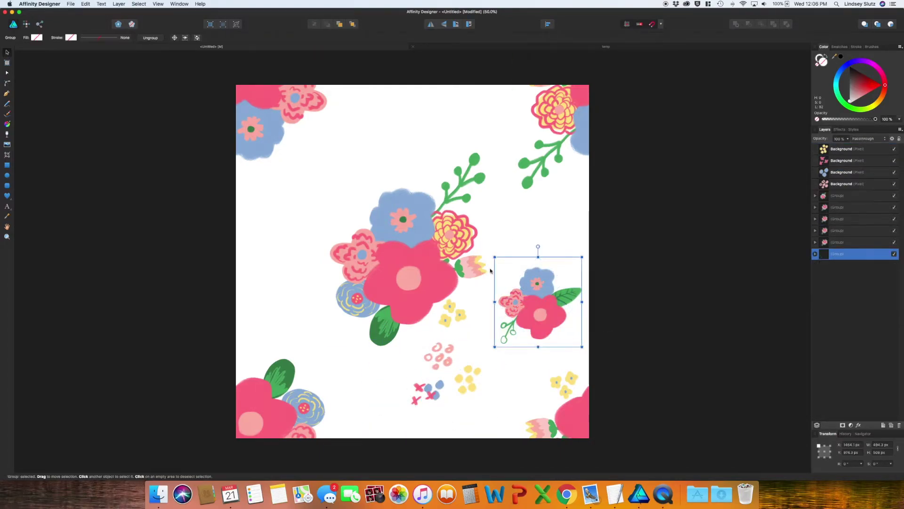
# Step: Position bouquet copies and turn the left bouquet to about 156°
pyautogui.click(514, 378)
pyautogui.moveTo(545, 321); pyautogui.dragTo(423, 144)
pyautogui.moveTo(528, 338); pyautogui.dragTo(535, 324)
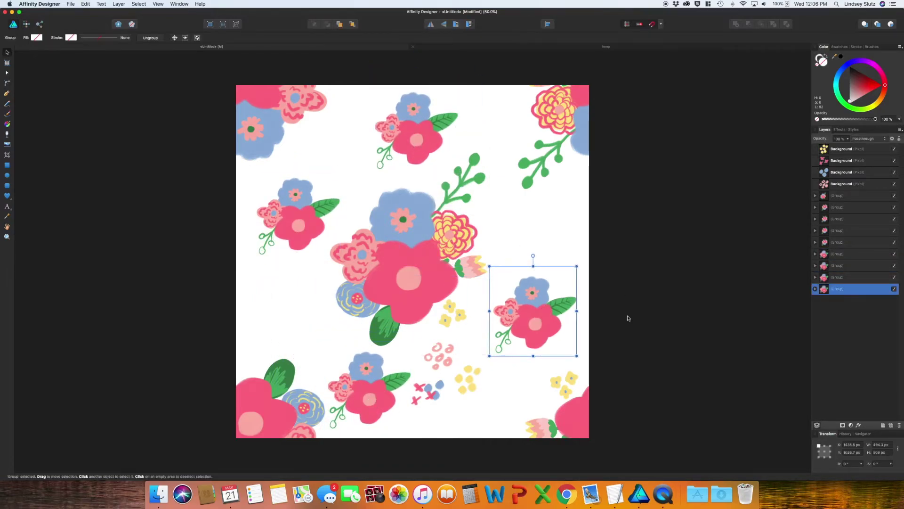
pyautogui.moveTo(299, 226); pyautogui.dragTo(280, 245)
pyautogui.moveTo(329, 196); pyautogui.dragTo(222, 259)
pyautogui.moveTo(279, 250); pyautogui.dragTo(288, 254)
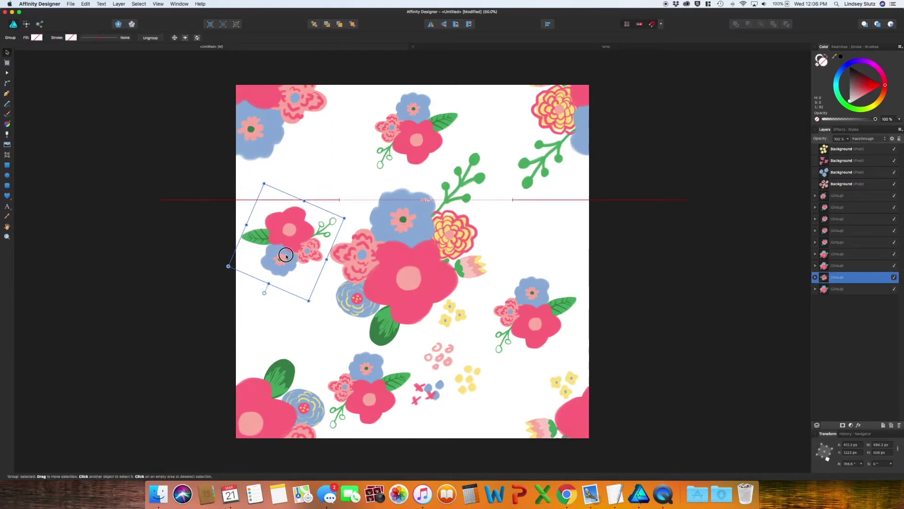
# Step: Move the pink-yellow cluster left, flip the bottom bouquet upside down, and set the top bouquet near upright
pyautogui.moveTo(438, 358); pyautogui.dragTo(317, 320)
pyautogui.moveTo(390, 377); pyautogui.dragTo(421, 386)
pyautogui.moveTo(406, 338); pyautogui.dragTo(406, 445)
pyautogui.moveTo(532, 313); pyautogui.dragTo(537, 320)
pyautogui.click(415, 137)
pyautogui.moveTo(414, 75)
pyautogui.mouseDown()
pyautogui.moveTo(397, 80)
pyautogui.moveTo(413, 66)
pyautogui.mouseUp()
pyautogui.click(614, 222)
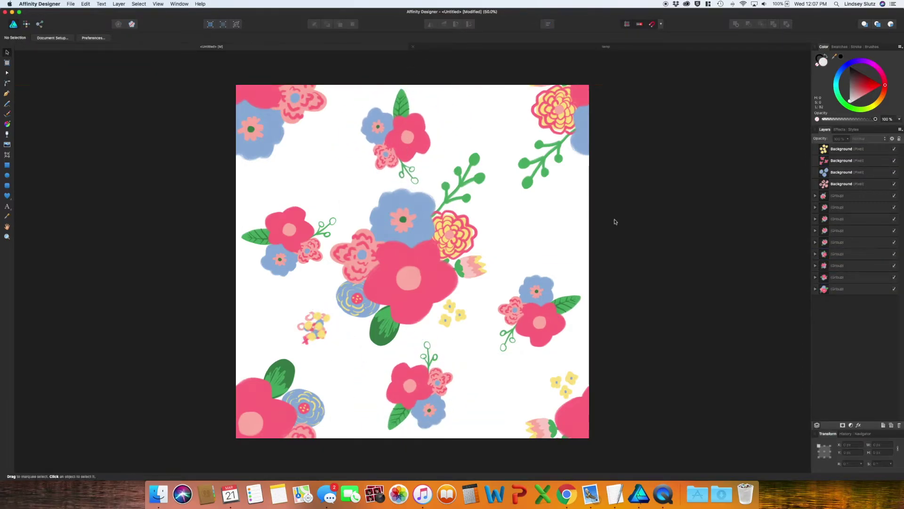
# Step: Spread the yellow flowers, pink dots, pink flowers and blue dots into gaps, adding a rotated yellow copy near the top
pyautogui.moveTo(317, 326); pyautogui.dragTo(359, 399)
pyautogui.click(332, 325)
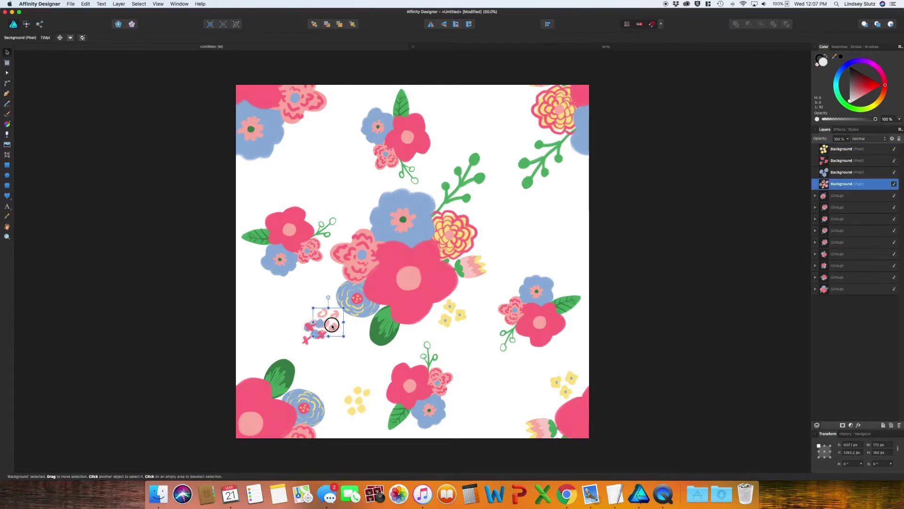
pyautogui.moveTo(332, 325); pyautogui.dragTo(565, 212)
pyautogui.click(352, 240)
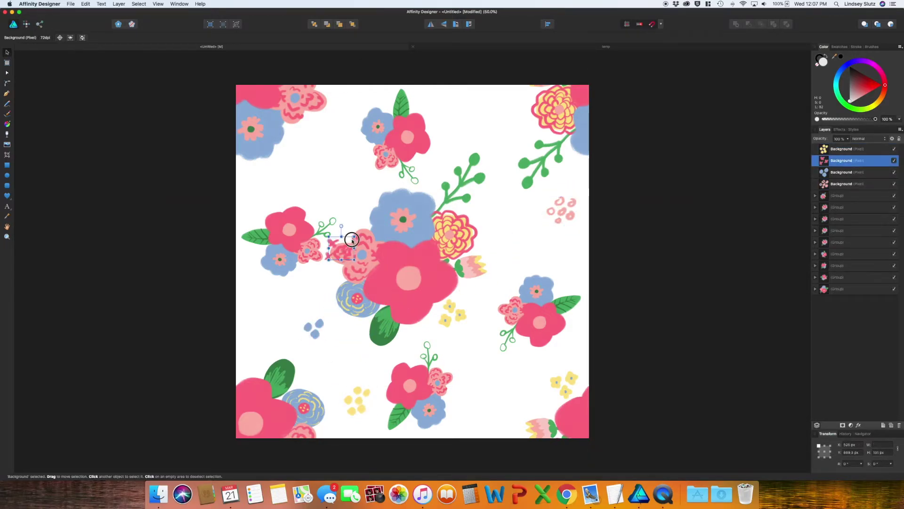
pyautogui.moveTo(352, 240); pyautogui.dragTo(337, 157)
pyautogui.moveTo(313, 328); pyautogui.dragTo(273, 324)
pyautogui.moveTo(450, 311); pyautogui.dragTo(450, 109)
pyautogui.moveTo(474, 114); pyautogui.dragTo(475, 157)
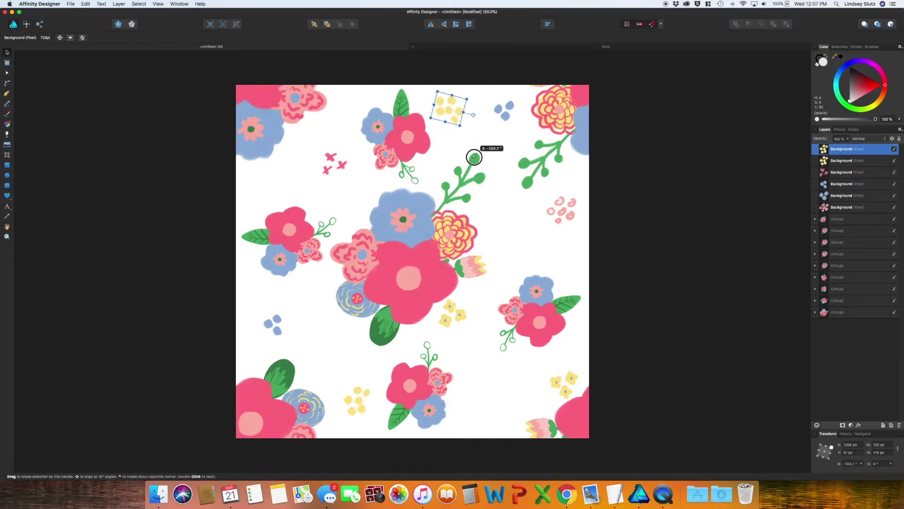
# Step: Place rotated pink X copies at the bottom right and across the right edge, plus pink dots lower left
pyautogui.moveTo(335, 163); pyautogui.dragTo(510, 402)
pyautogui.press('super+z')
pyautogui.moveTo(334, 163); pyautogui.dragTo(500, 394)
pyautogui.moveTo(513, 411); pyautogui.dragTo(552, 361)
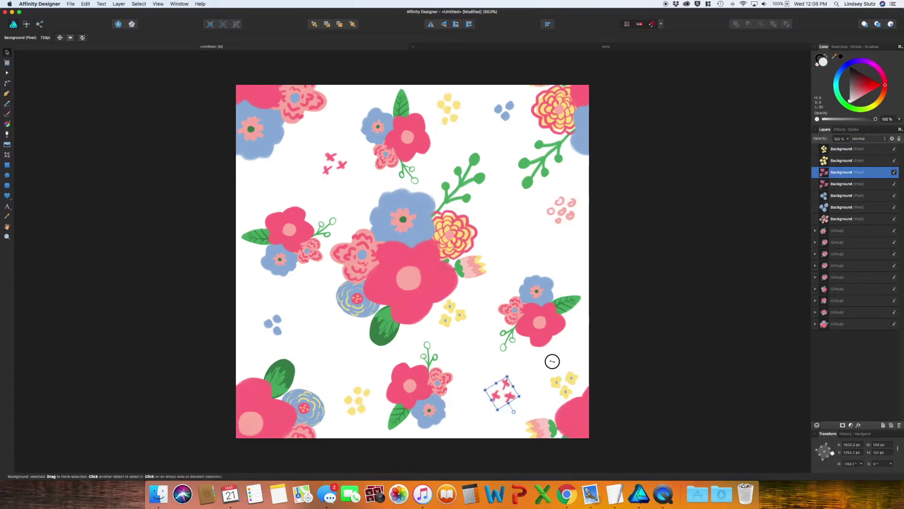
pyautogui.moveTo(562, 210); pyautogui.dragTo(325, 329)
pyautogui.click(359, 147)
pyautogui.moveTo(335, 160); pyautogui.dragTo(583, 259)
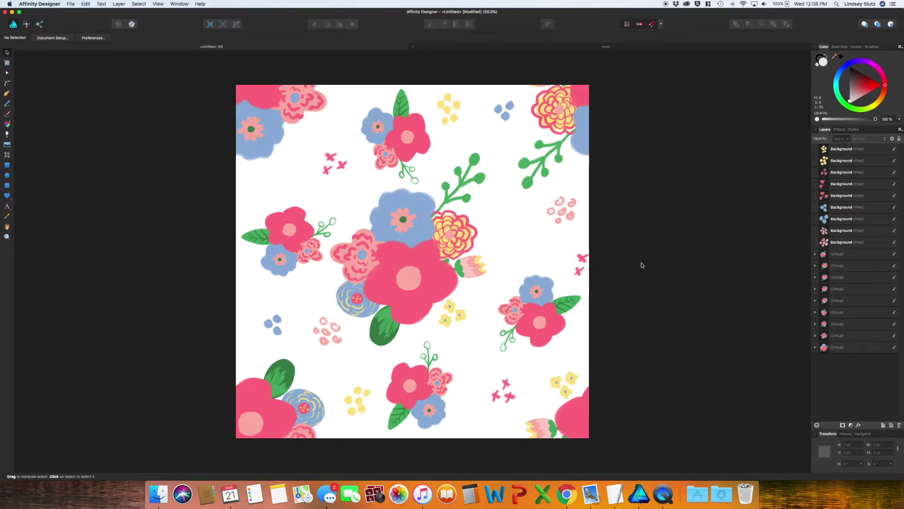
# Step: Repeat the right-edge pink X marks at the left edge by offsetting a copy's X by -2000
pyautogui.keyDown('alt'); pyautogui.click(581, 263); pyautogui.keyUp('alt')
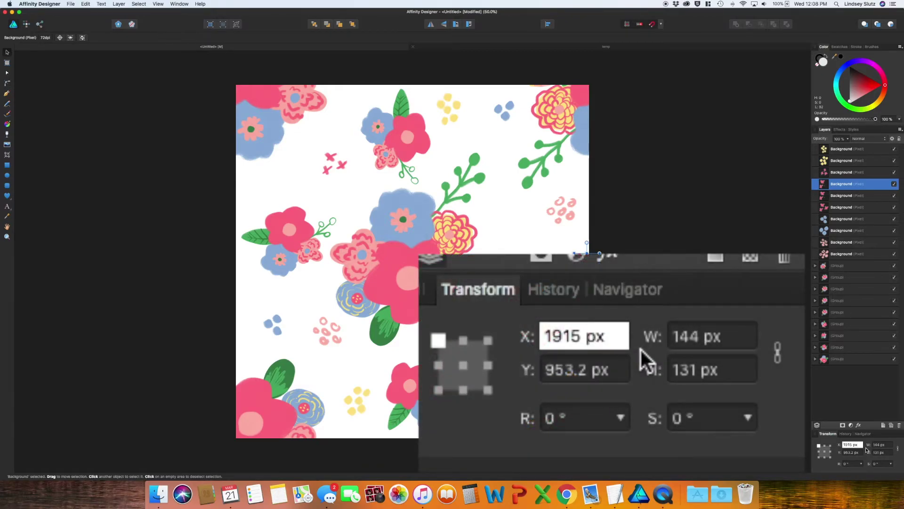
pyautogui.write('-2000')
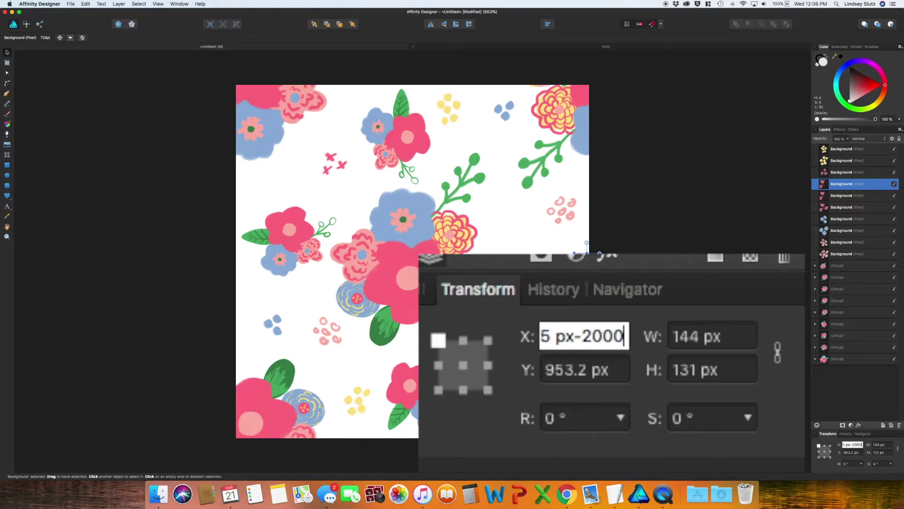
pyautogui.press('Return')
pyautogui.click(672, 374)
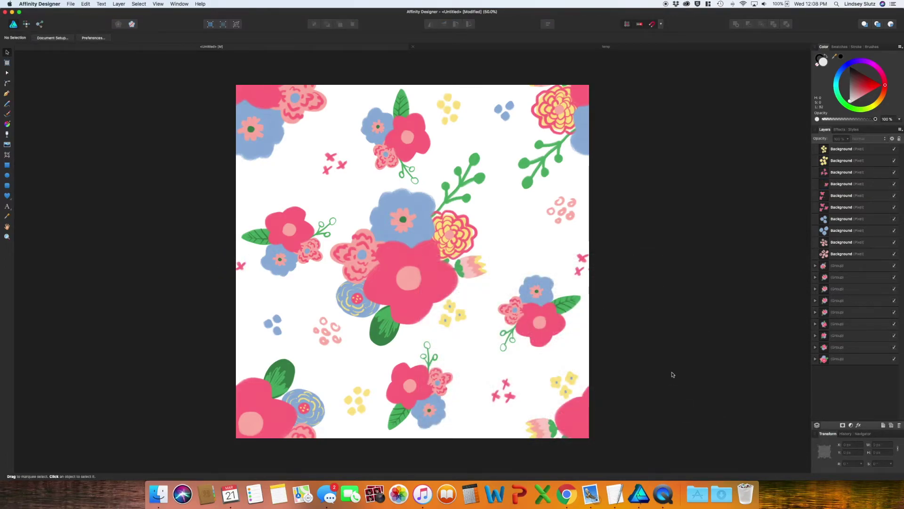
# Step: Place blue dots across the bottom edge and duplicate them 2000 px up to the top edge
pyautogui.moveTo(455, 305); pyautogui.dragTo(283, 178)
pyautogui.click(480, 377)
pyautogui.moveTo(504, 111); pyautogui.dragTo(364, 438)
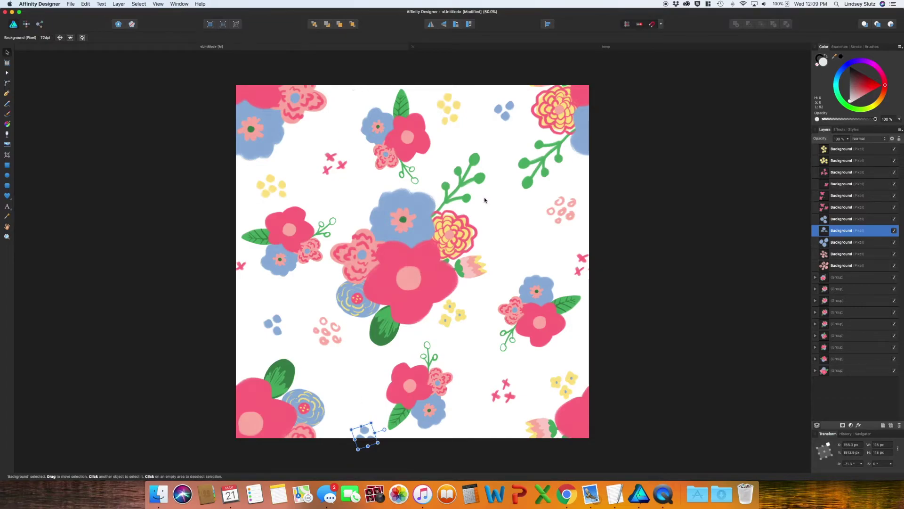
pyautogui.press('super+j')
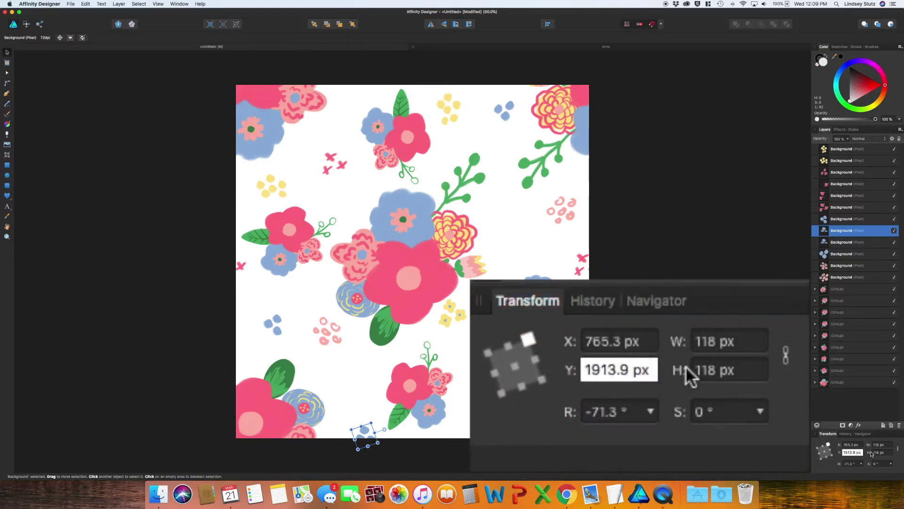
pyautogui.write('-2000')
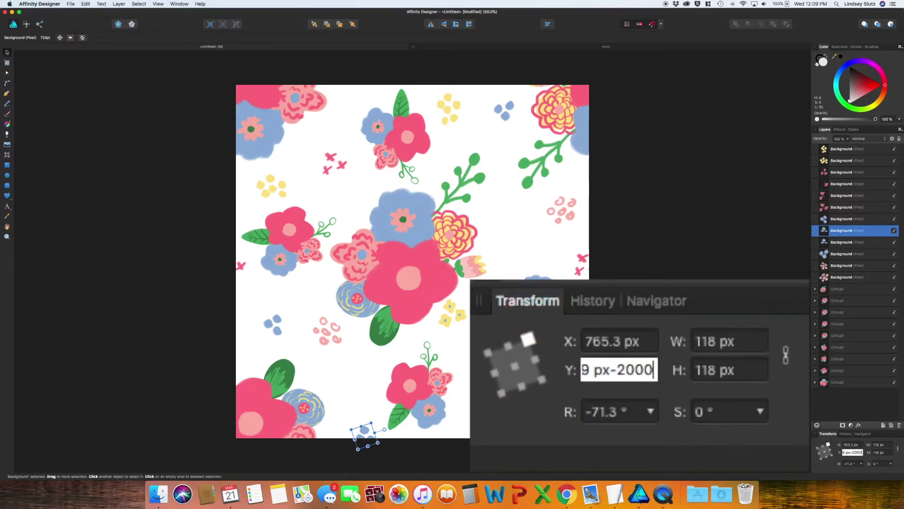
pyautogui.press('Return')
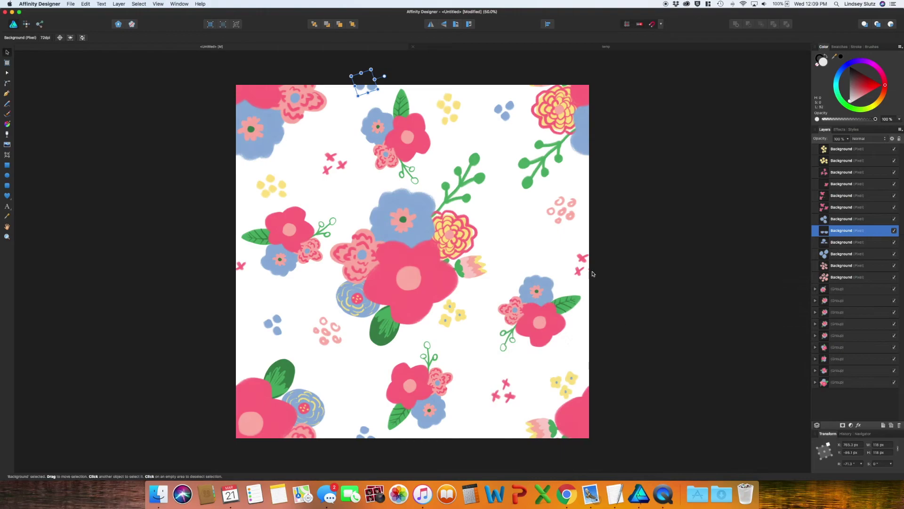
pyautogui.click(335, 156)
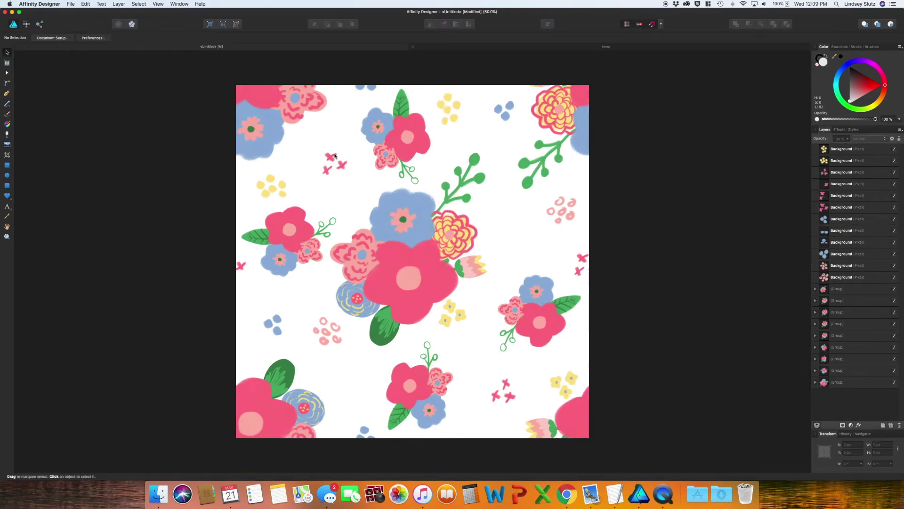
# Step: Shift the yellow dots right and place a blue dot copy near the left
pyautogui.moveTo(495, 232); pyautogui.dragTo(533, 244)
pyautogui.click(647, 298)
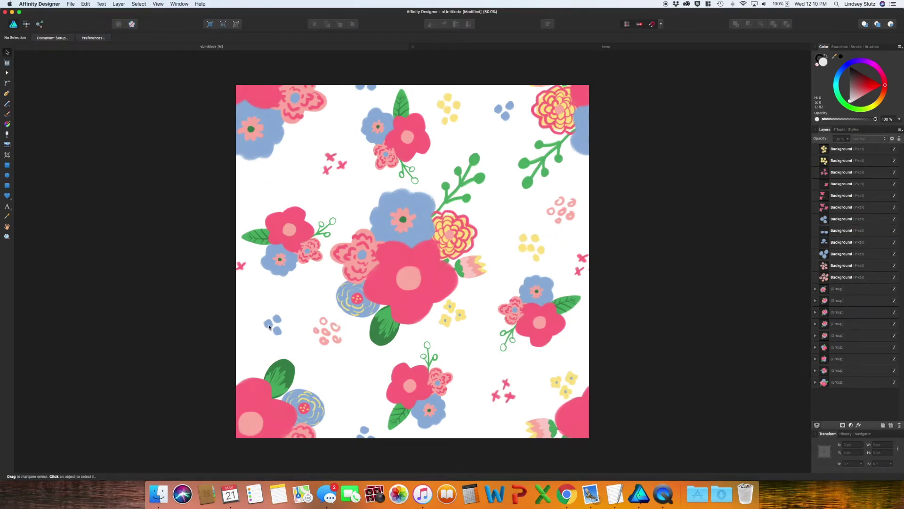
pyautogui.moveTo(269, 326); pyautogui.dragTo(252, 186)
# Step: Draw a 2000 × 2000 px rectangle over the tile and move it to the back
pyautogui.press('m')
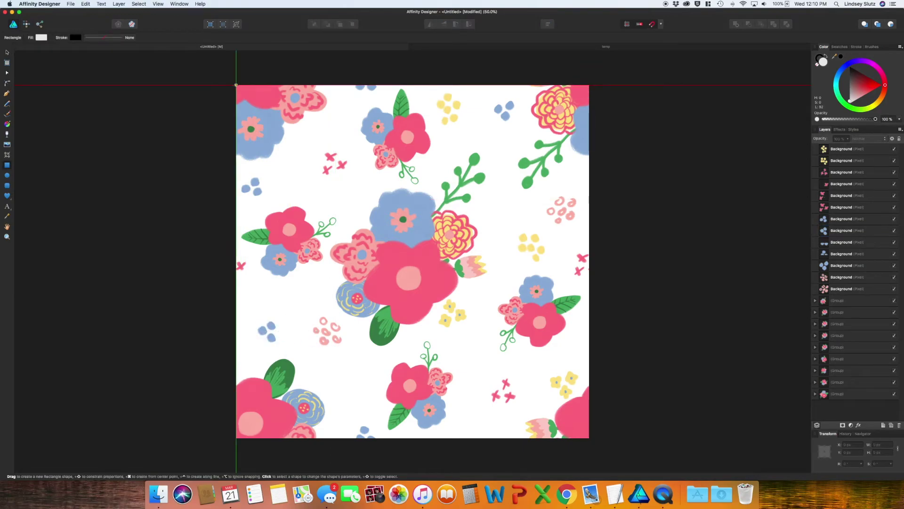
pyautogui.moveTo(236, 85); pyautogui.dragTo(590, 438)
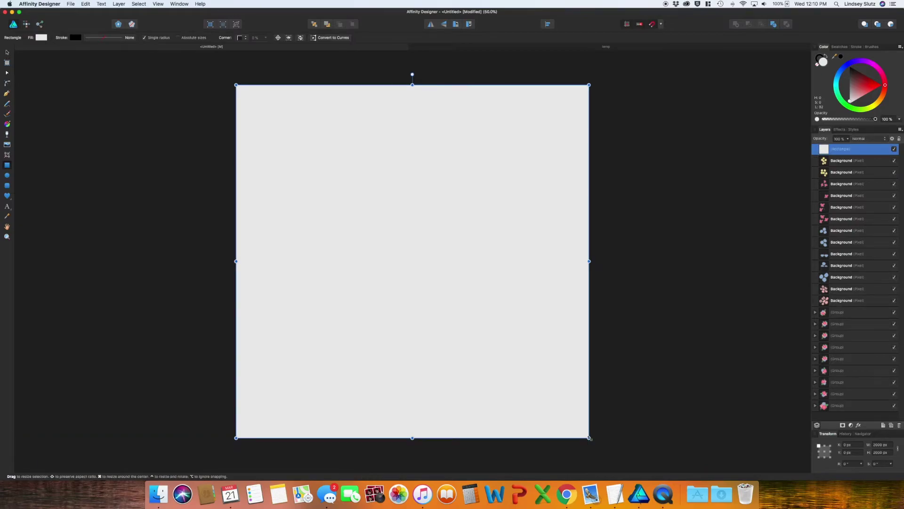
pyautogui.rightClick(531, 175)
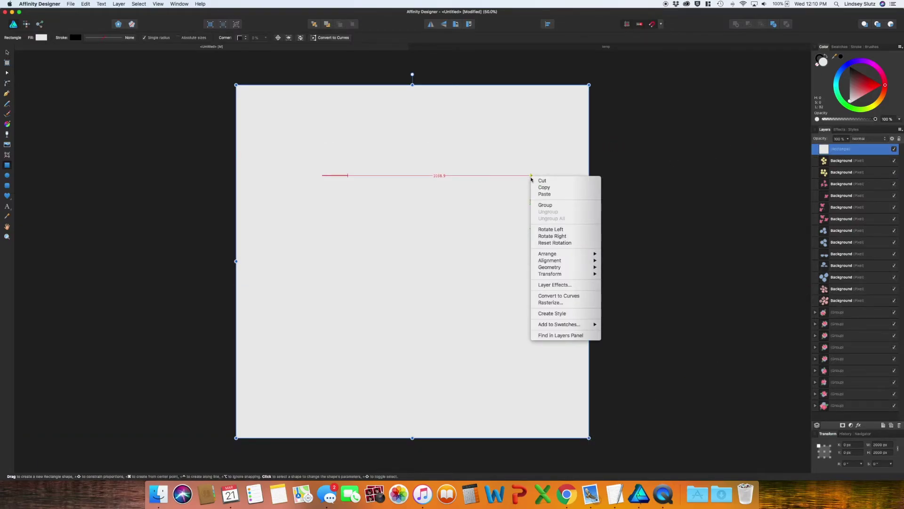
pyautogui.moveTo(586, 255)
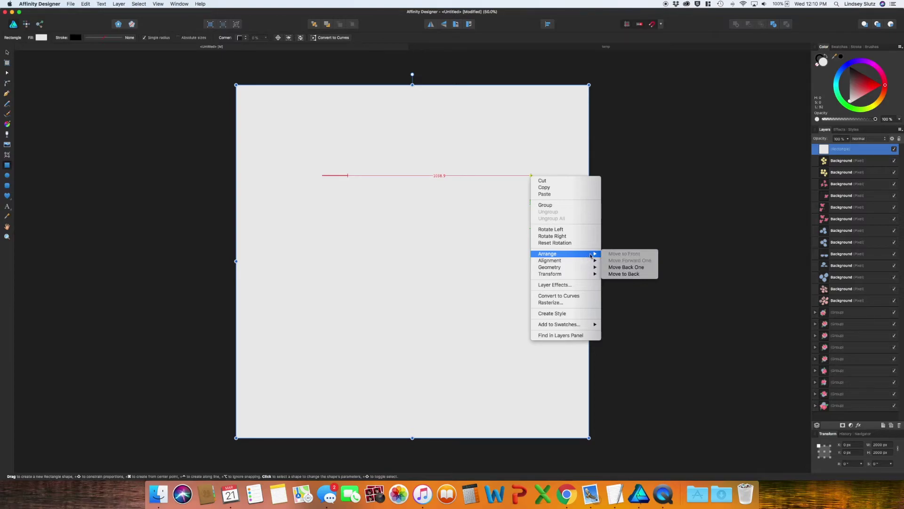
pyautogui.click(626, 274)
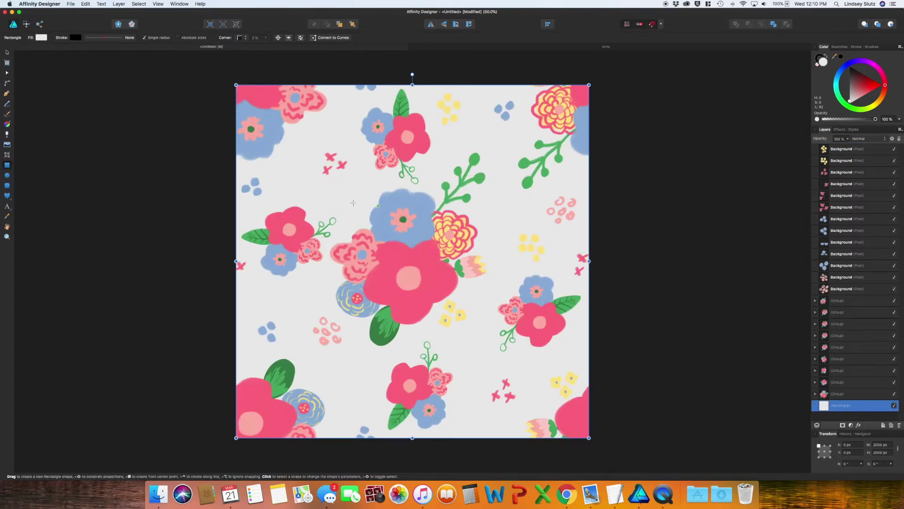
# Step: Fill the rectangle with a sampled blue darkened to navy via Lightness, and set its stroke to none
pyautogui.moveTo(834, 56); pyautogui.dragTo(581, 139)
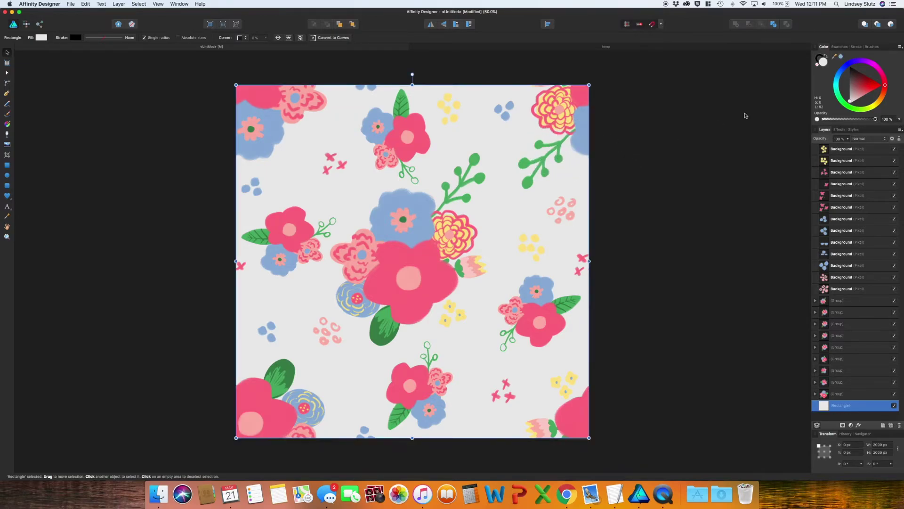
pyautogui.click(841, 57)
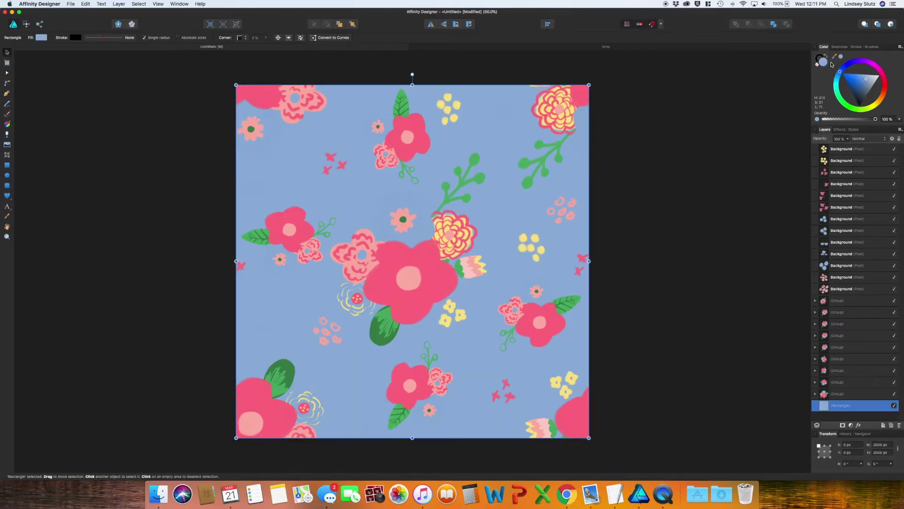
pyautogui.doubleClick(824, 64)
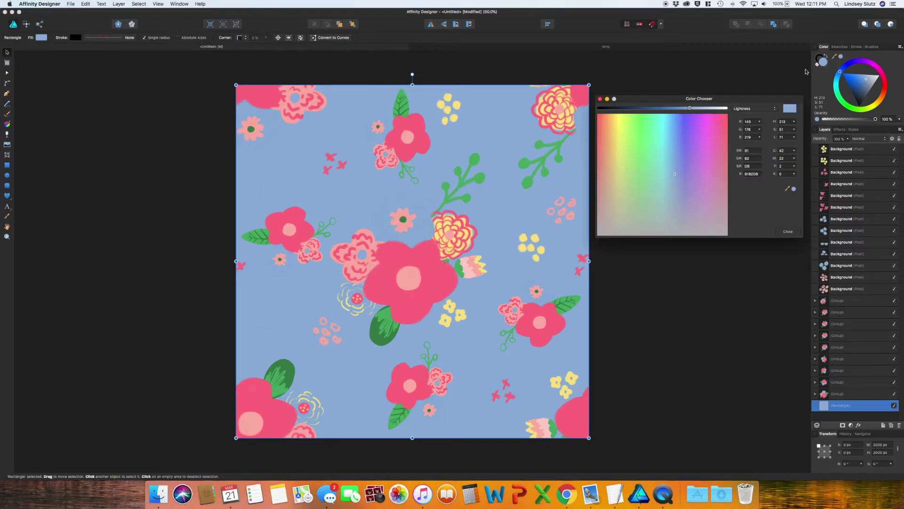
pyautogui.click(757, 109)
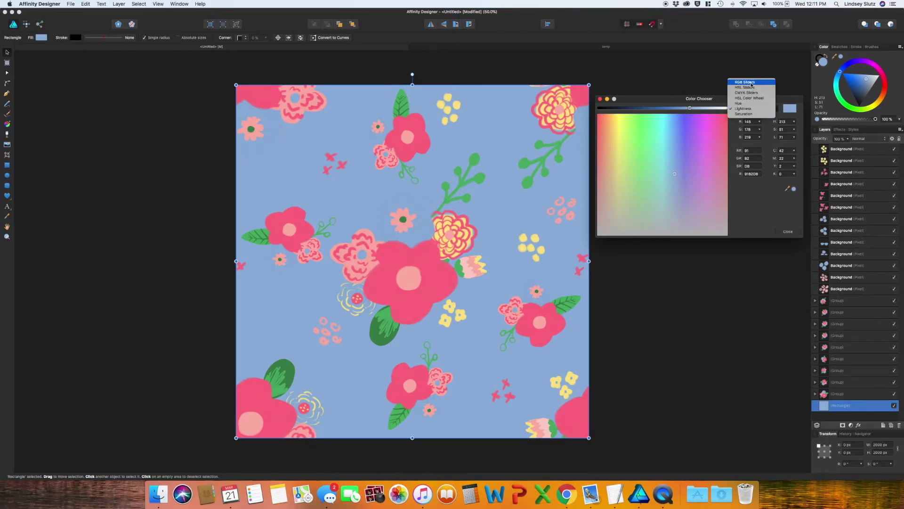
pyautogui.click(745, 108)
pyautogui.moveTo(689, 108); pyautogui.dragTo(627, 111)
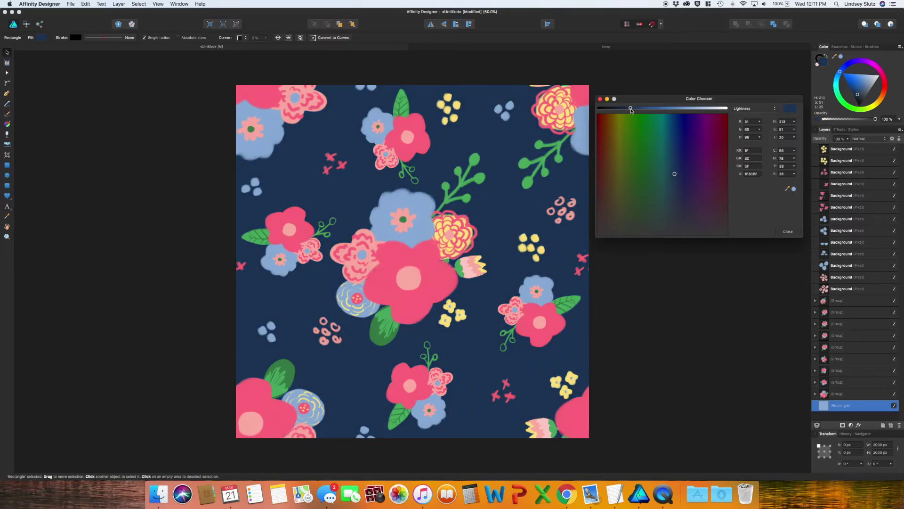
pyautogui.click(789, 231)
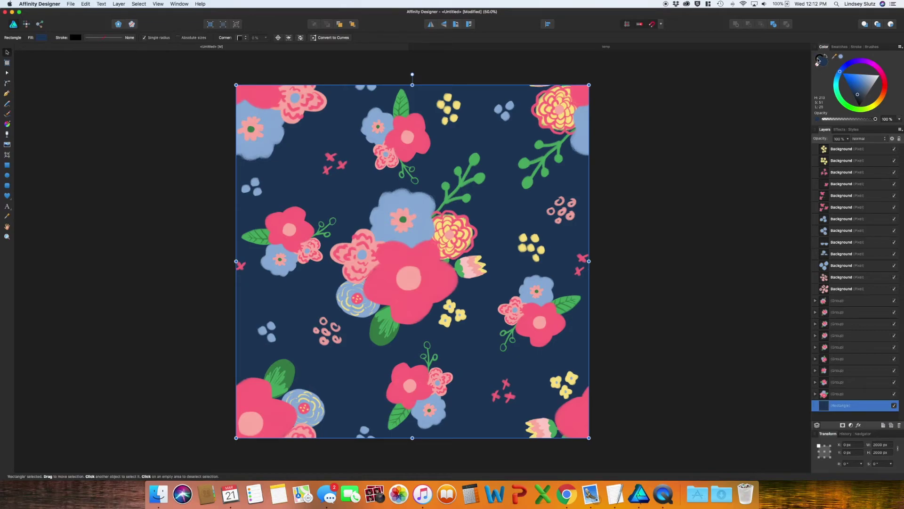
pyautogui.click(819, 60)
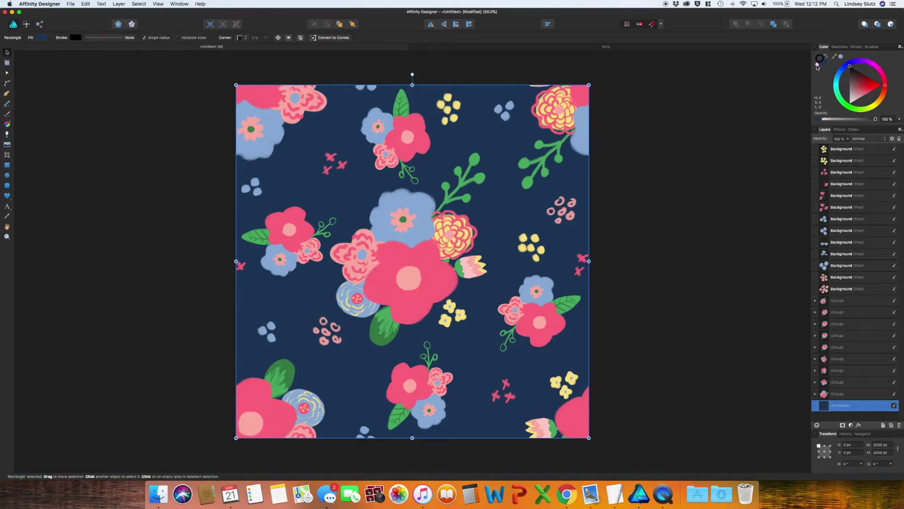
pyautogui.click(818, 65)
pyautogui.click(674, 166)
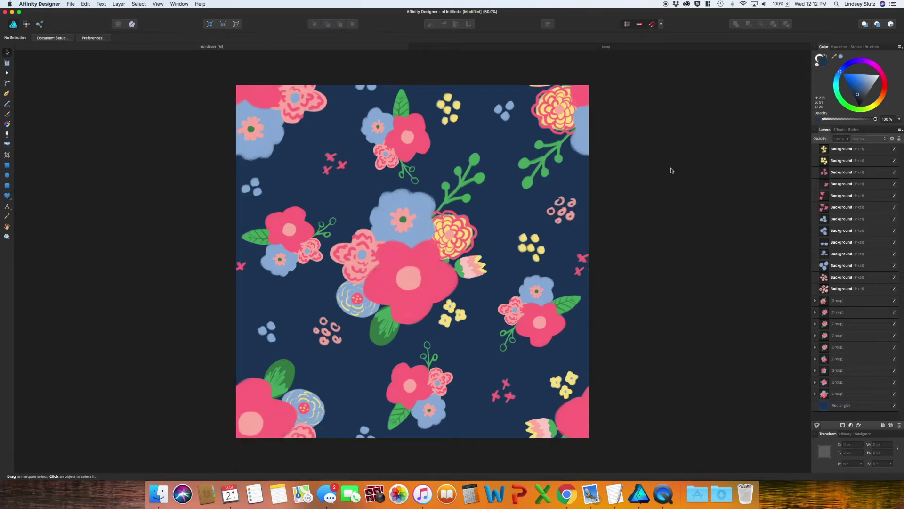
# Step: Move the Rectangle layer to the top and nest all Background and Group layers inside it
pyautogui.click(849, 408)
pyautogui.moveTo(849, 408); pyautogui.dragTo(825, 147)
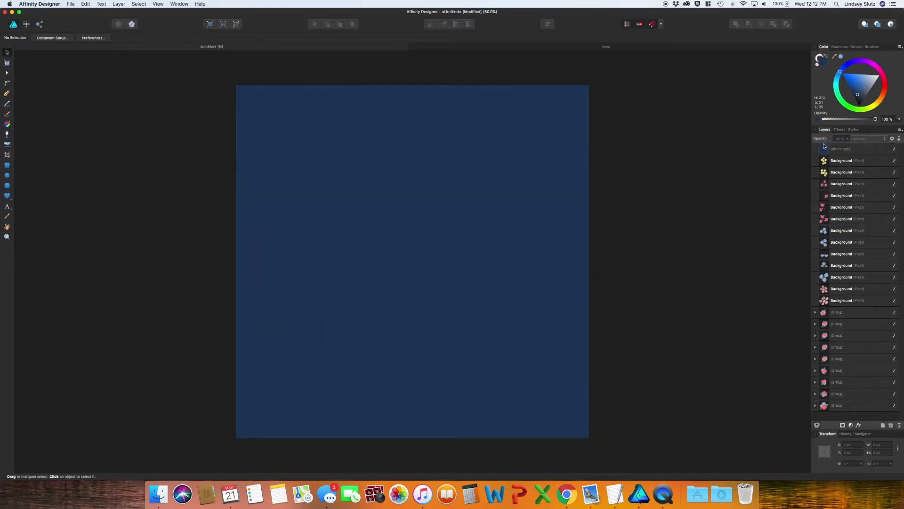
pyautogui.click(843, 163)
pyautogui.click(845, 404)
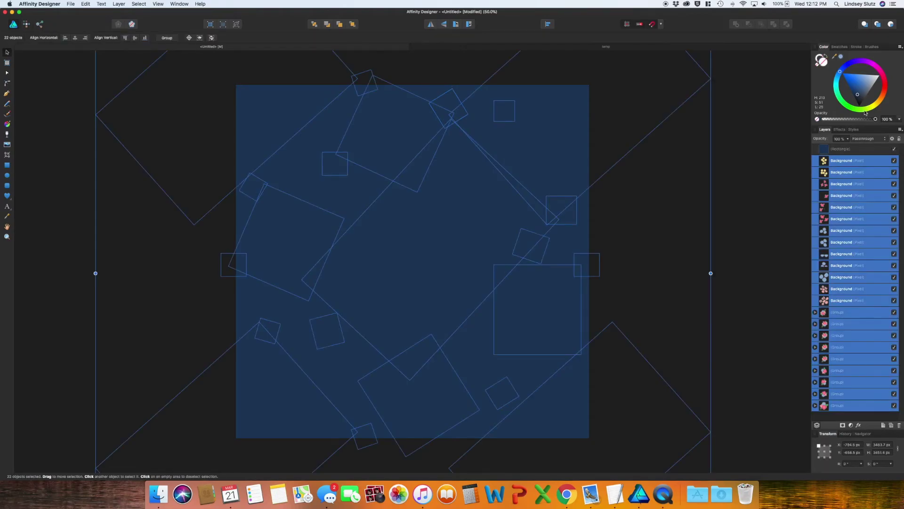
pyautogui.moveTo(862, 154); pyautogui.dragTo(854, 150)
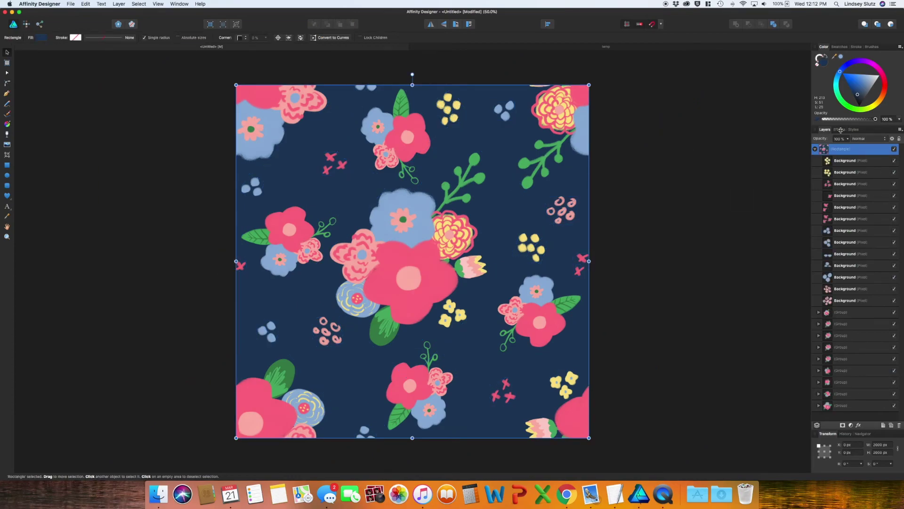
pyautogui.click(815, 149)
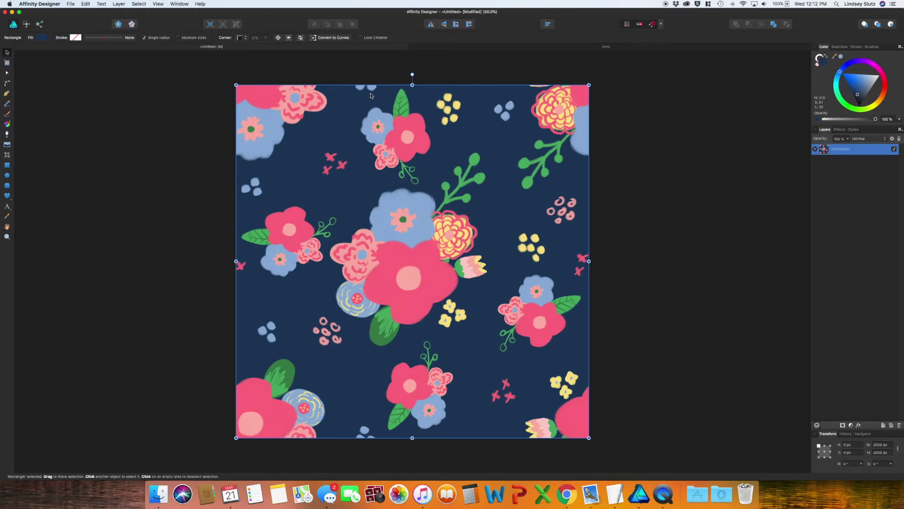
# Step: Paste the floral tile into the temp document's pattern symbol and scale it to 2 × 2 in
pyautogui.click(612, 48)
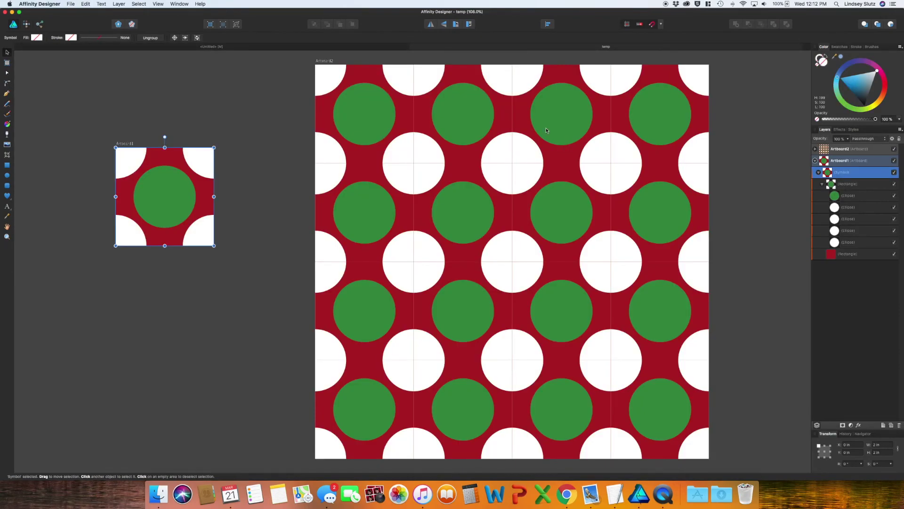
pyautogui.click(853, 184)
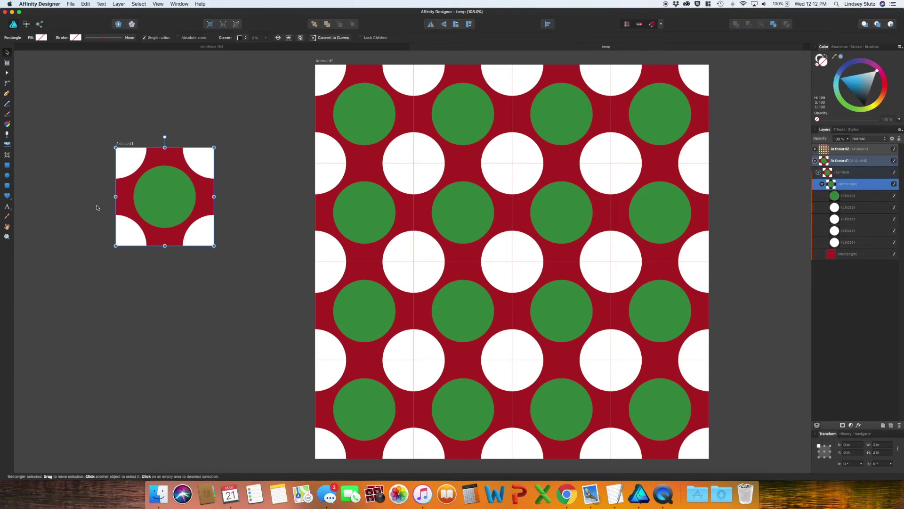
pyautogui.press('super+v')
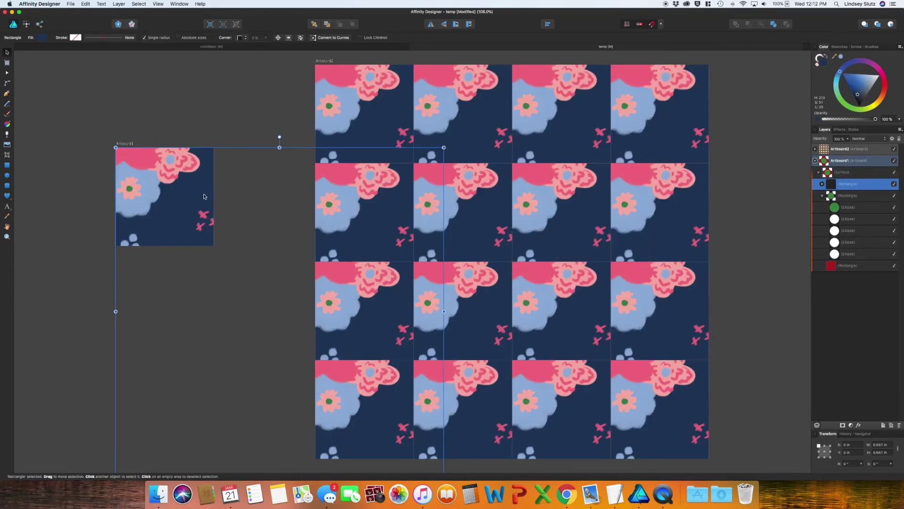
pyautogui.scroll(-2, 298, 277)
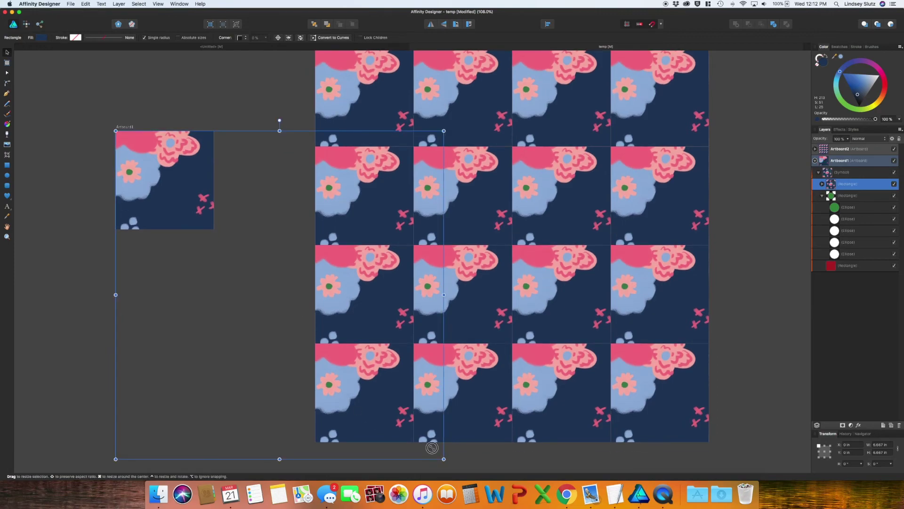
pyautogui.moveTo(444, 459); pyautogui.dragTo(217, 227)
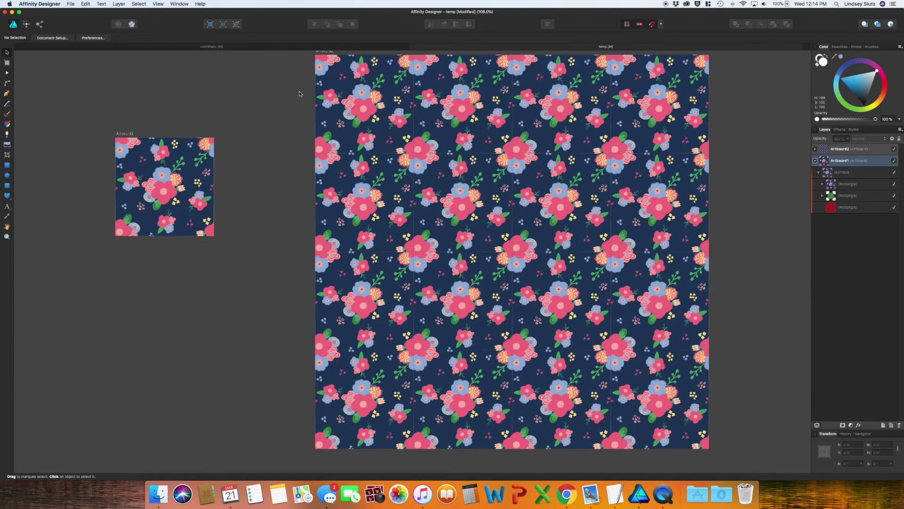
# Step: Export the Untitled floral document as a PNG with Area set to Whole document
pyautogui.click(193, 48)
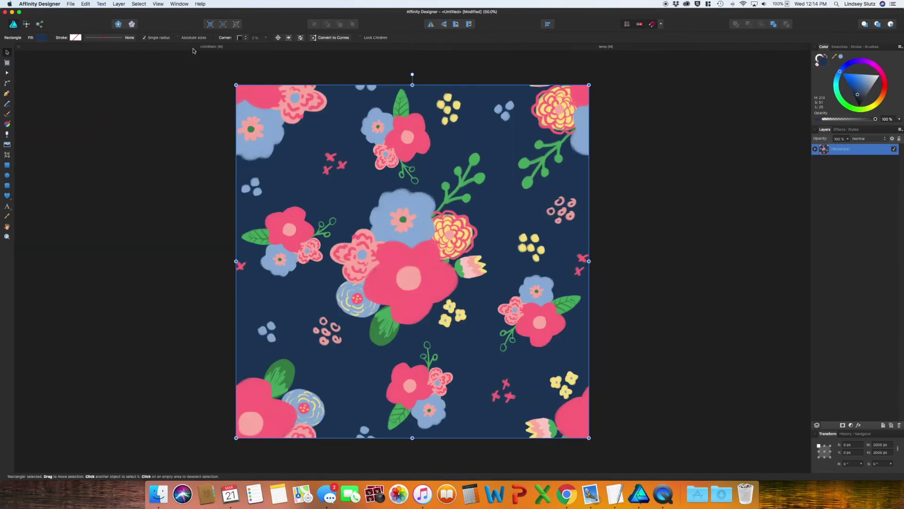
pyautogui.click(73, 4)
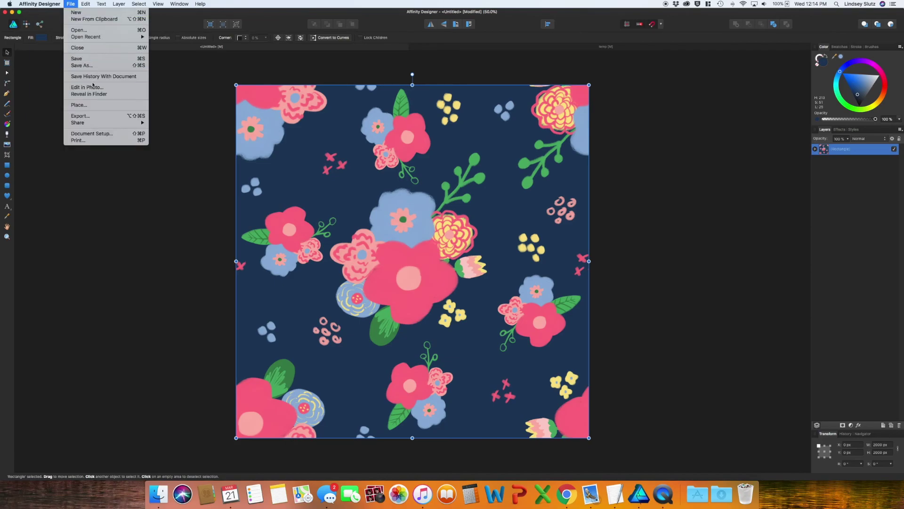
pyautogui.click(96, 118)
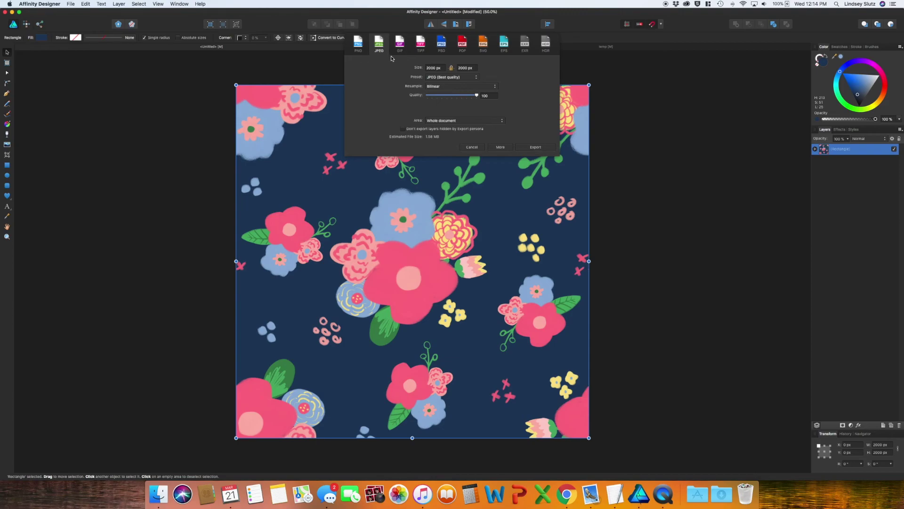
pyautogui.click(357, 49)
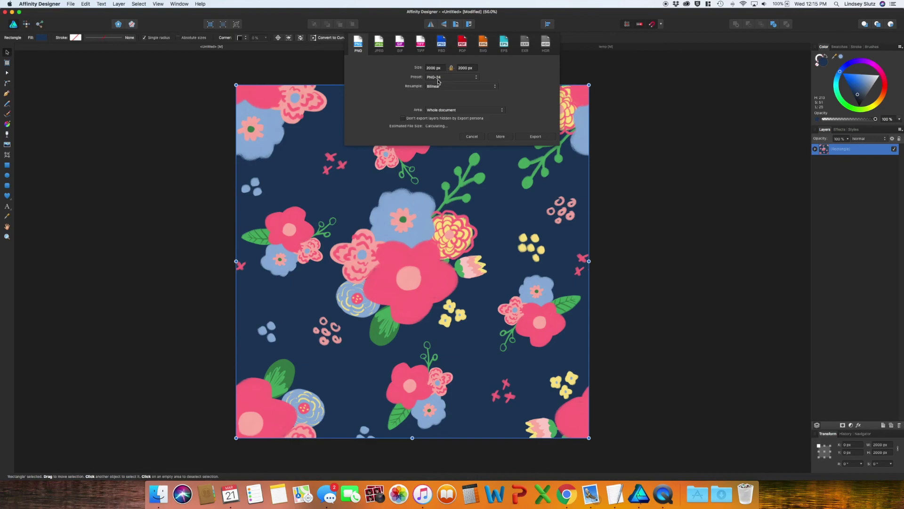
pyautogui.click(487, 111)
pyautogui.click(486, 112)
pyautogui.click(529, 137)
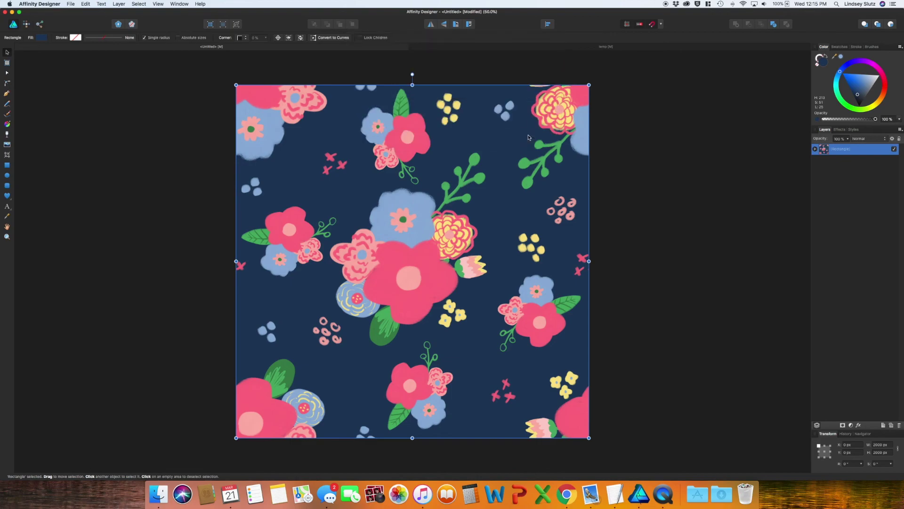